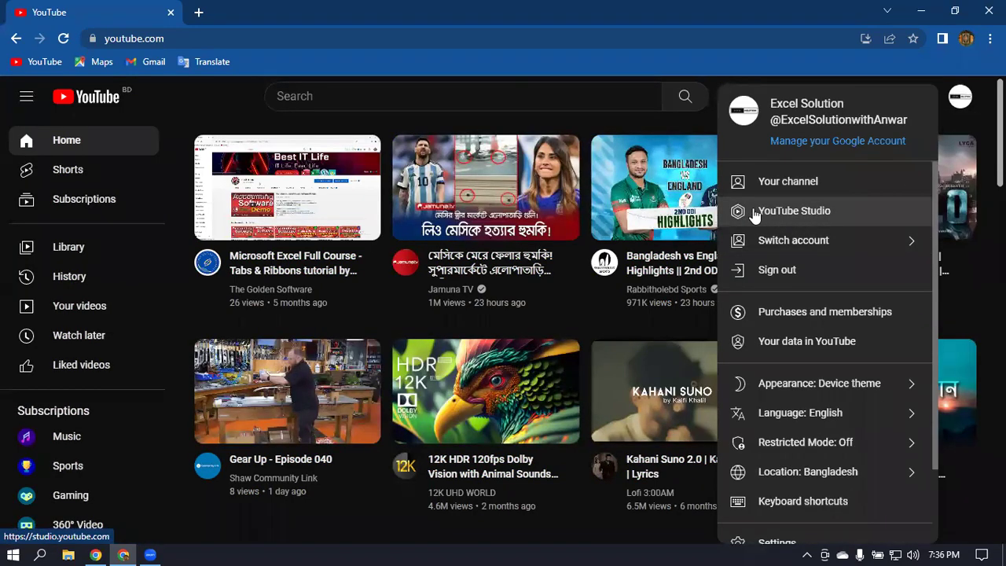
Open YouTube Studio for the channel and read the account security notice about 2-Step Verification
{"action": "left_click", "coordinate": [840, 212]}
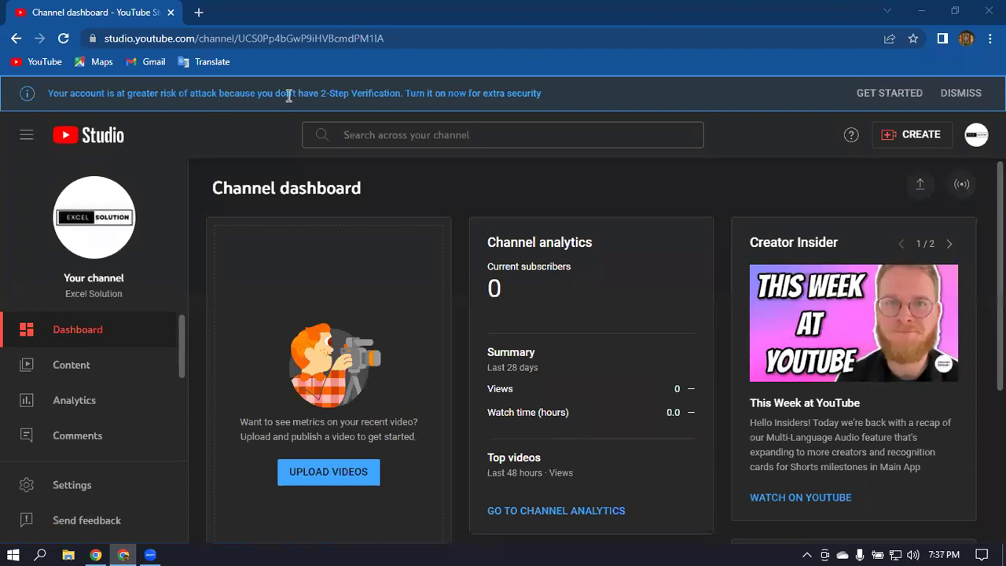
{"action": "left_click_drag", "start_coordinate": [325, 92], "coordinate": [402, 93]}
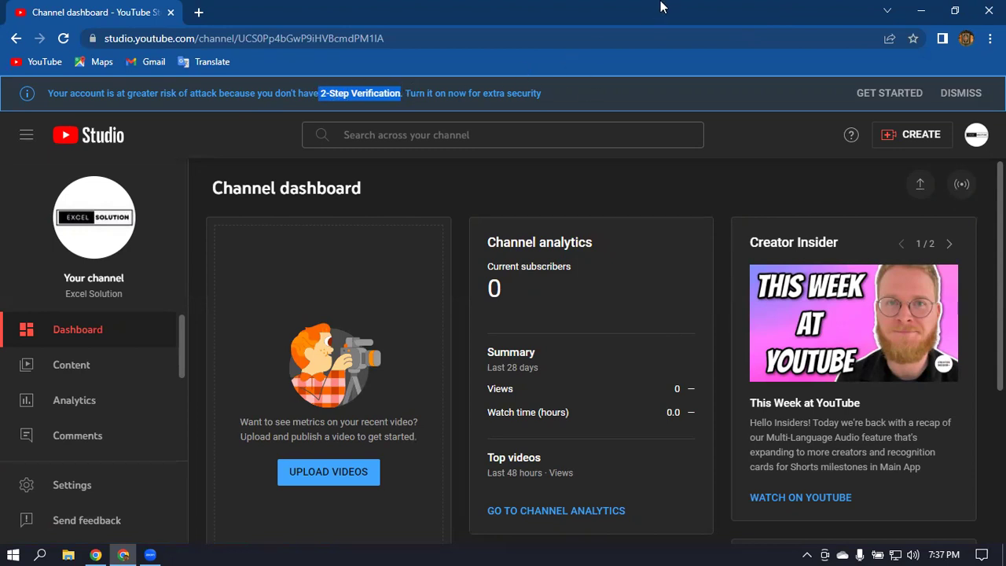
{"action": "left_click", "coordinate": [651, 85]}
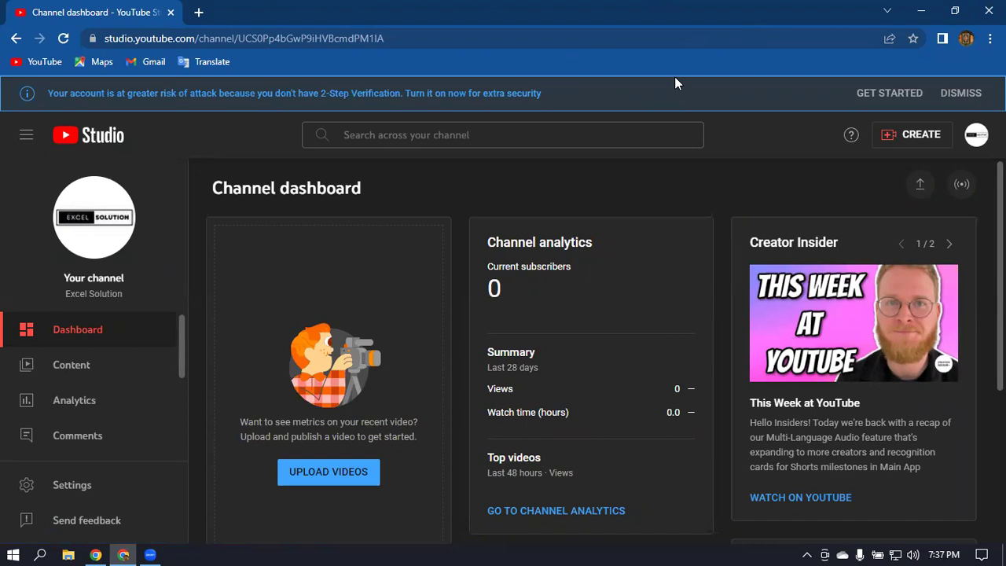
Try the 2-Step Verification setup from the security notice as far as the account password page, and close that page
{"action": "left_click", "coordinate": [887, 92]}
{"action": "left_click", "coordinate": [69, 14]}
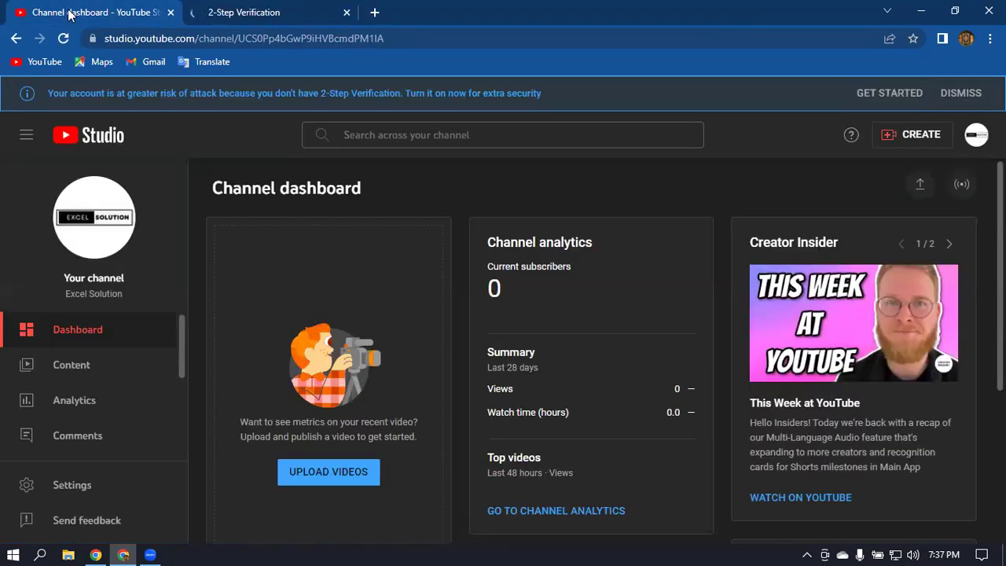
{"action": "left_click", "coordinate": [281, 10]}
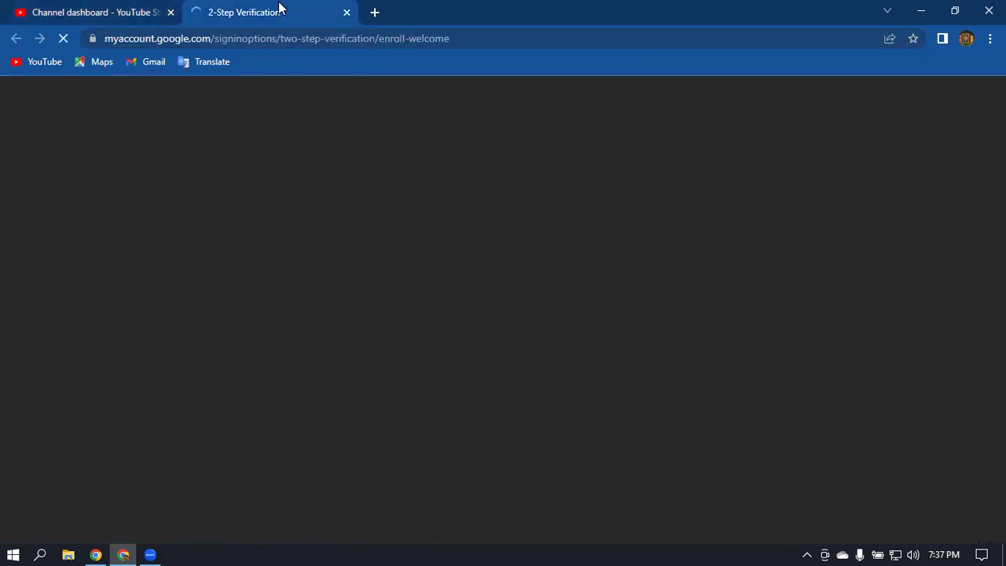
{"action": "scroll", "coordinate": [488, 338], "scroll_direction": "down", "scroll_amount": 3}
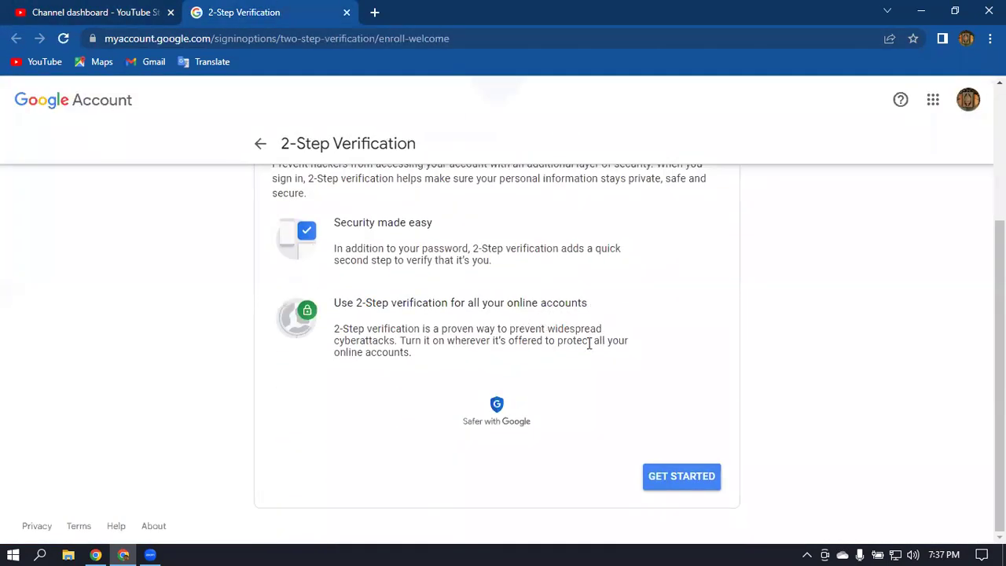
{"action": "left_click", "coordinate": [677, 481]}
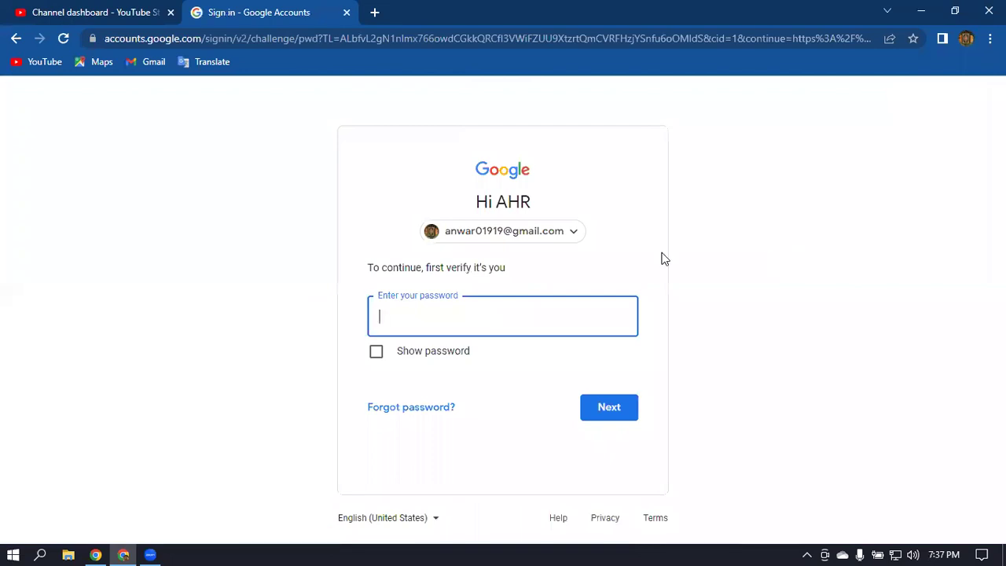
{"action": "left_click", "coordinate": [346, 12]}
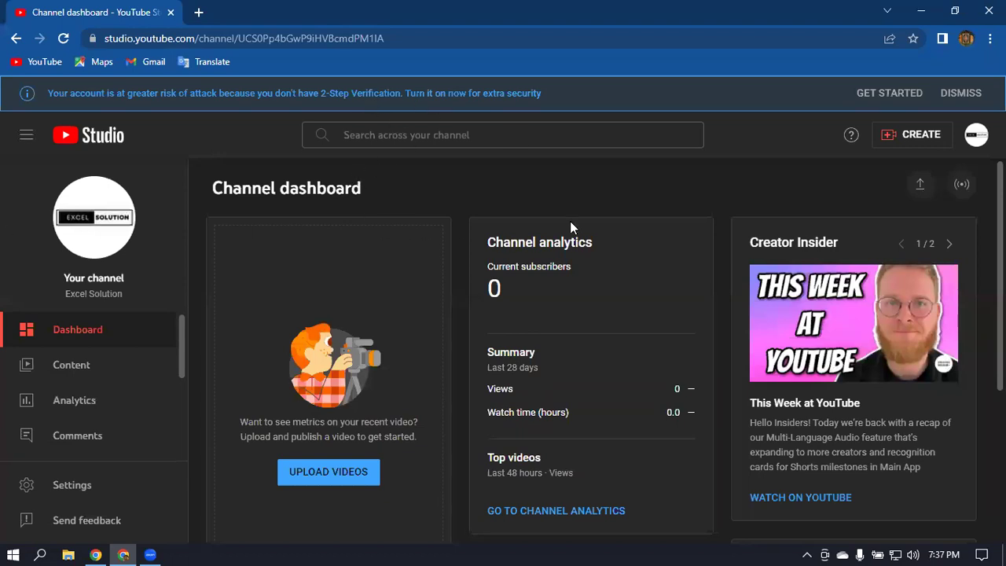
Open the YouTube home page in a separate tab and return to the Studio channel dashboard
{"action": "left_click", "coordinate": [198, 12]}
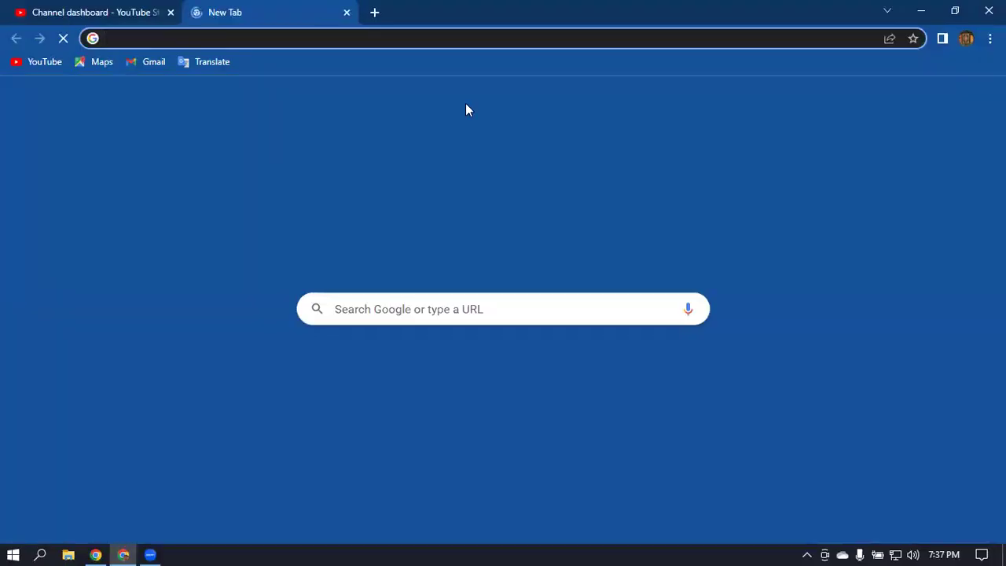
{"action": "left_click", "coordinate": [37, 61]}
{"action": "key", "text": "ctrl+shift+Tab"}
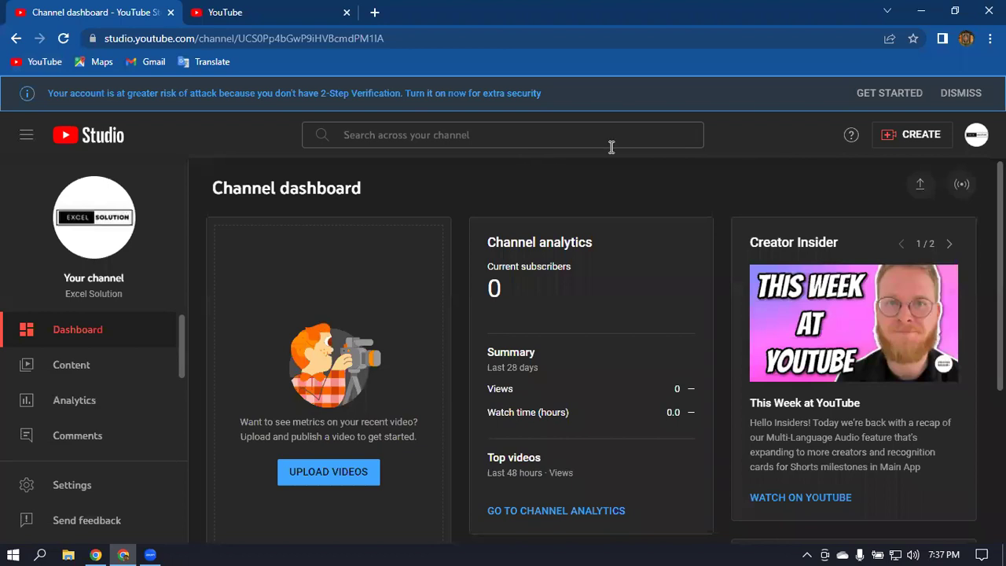
Open the upload defaults in the channel settings, at the basic info title field
{"action": "left_click", "coordinate": [53, 488]}
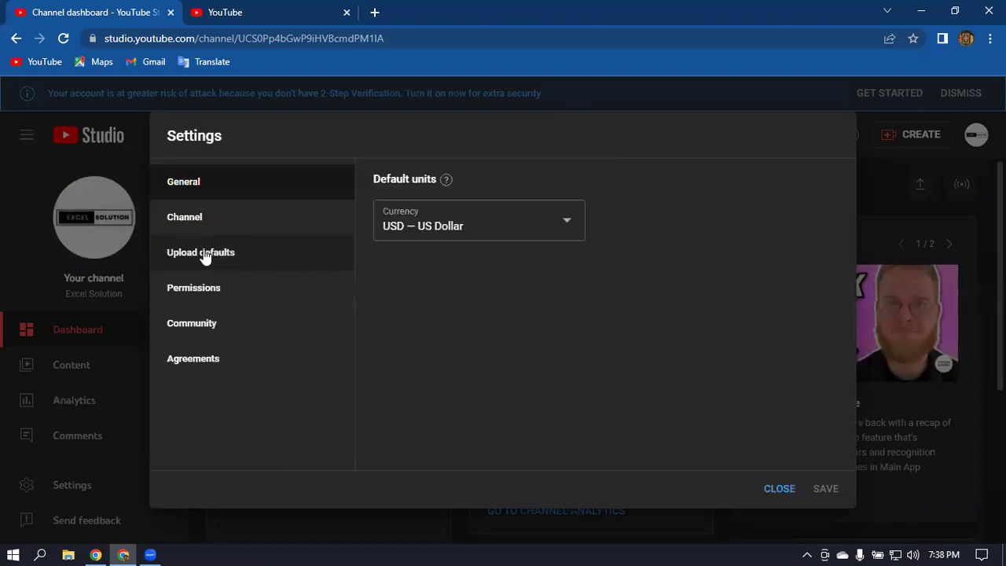
{"action": "left_click", "coordinate": [252, 253]}
{"action": "left_click", "coordinate": [428, 258]}
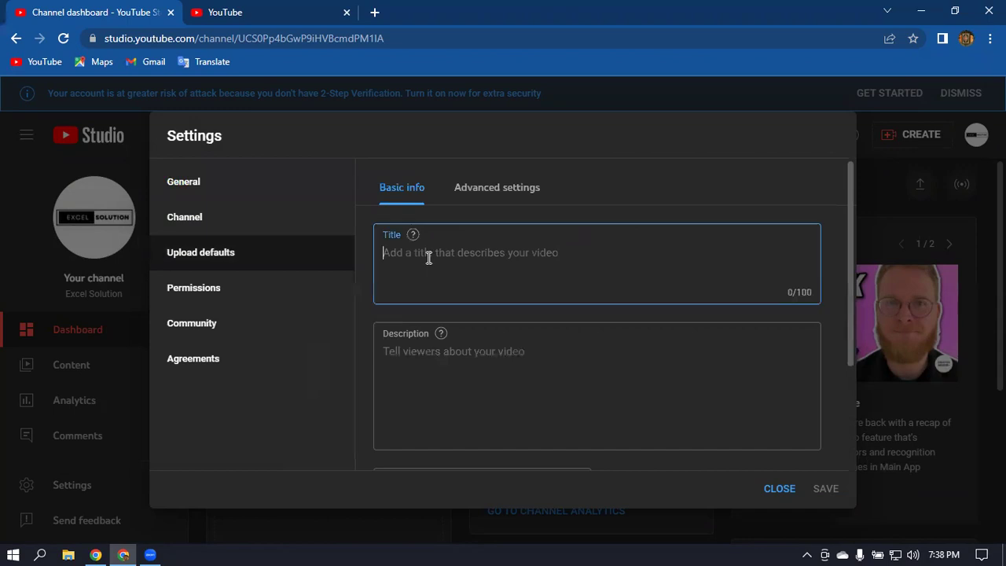
Examine the title, description, visibility and tags fields in the upload defaults' basic info
{"action": "left_click", "coordinate": [456, 359]}
{"action": "scroll", "coordinate": [496, 340], "scroll_direction": "down", "scroll_amount": 2}
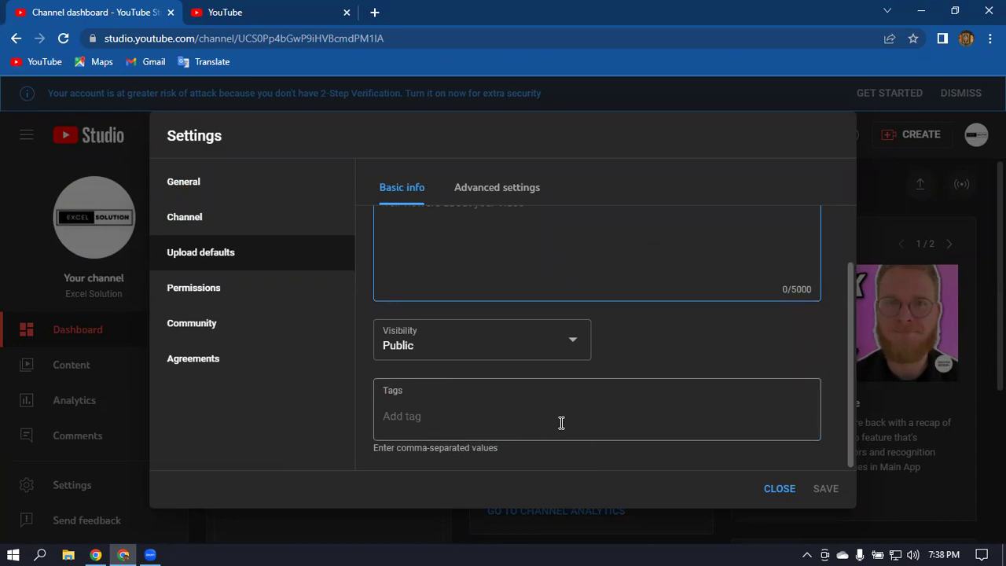
{"action": "scroll", "coordinate": [561, 422], "scroll_direction": "up", "scroll_amount": 2}
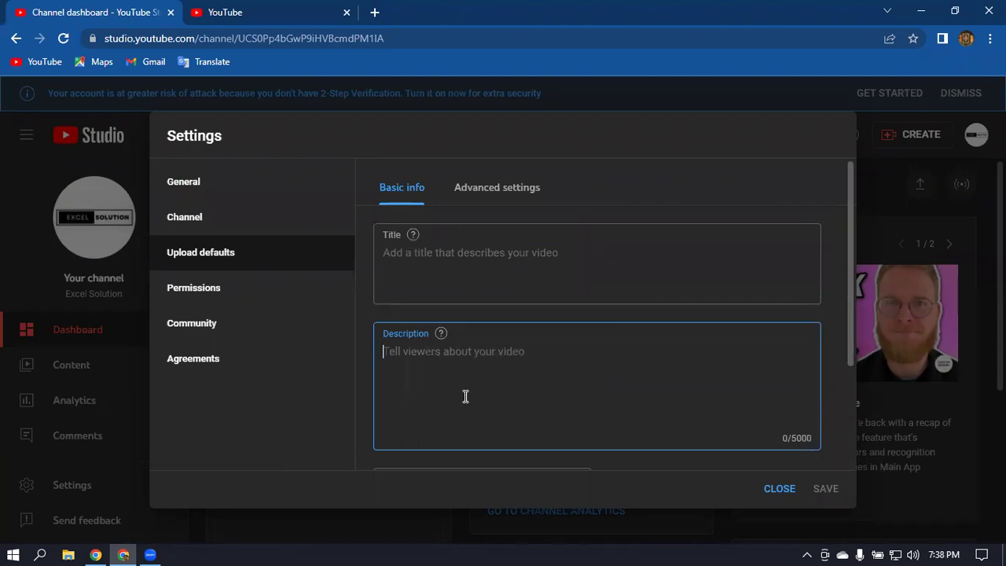
{"action": "left_click", "coordinate": [407, 260]}
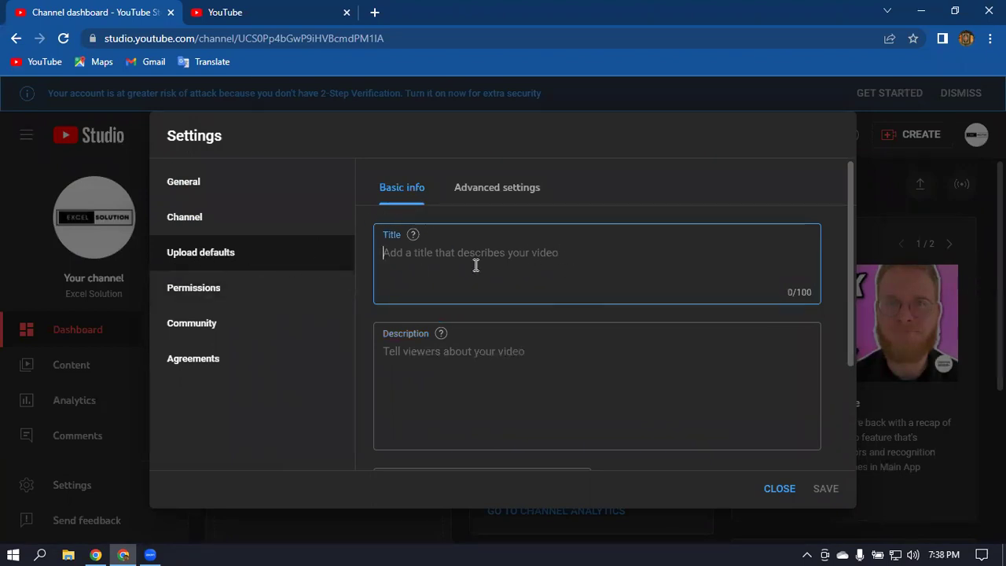
{"action": "scroll", "coordinate": [562, 252], "scroll_direction": "down", "scroll_amount": 3}
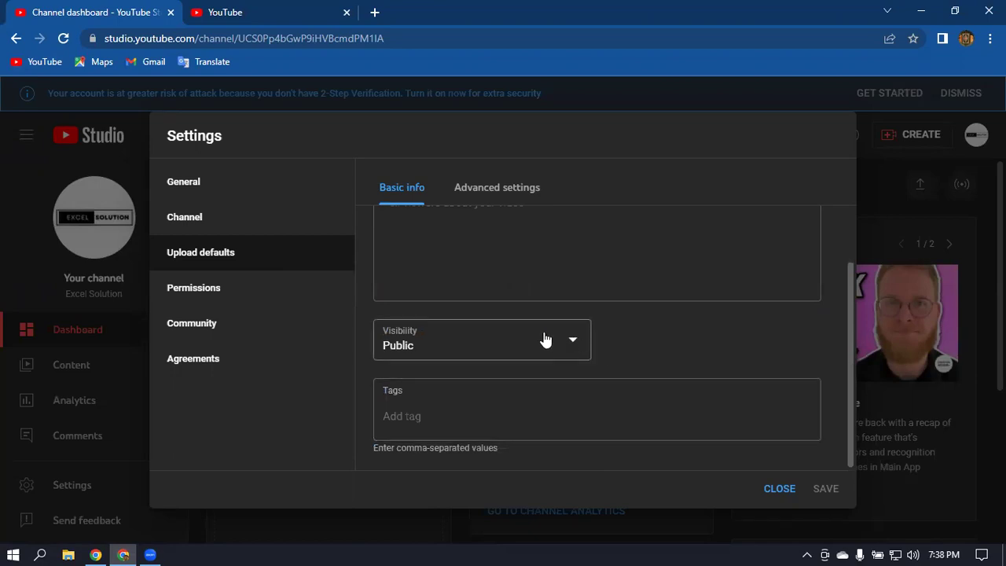
{"action": "scroll", "coordinate": [543, 339], "scroll_direction": "up", "scroll_amount": 3}
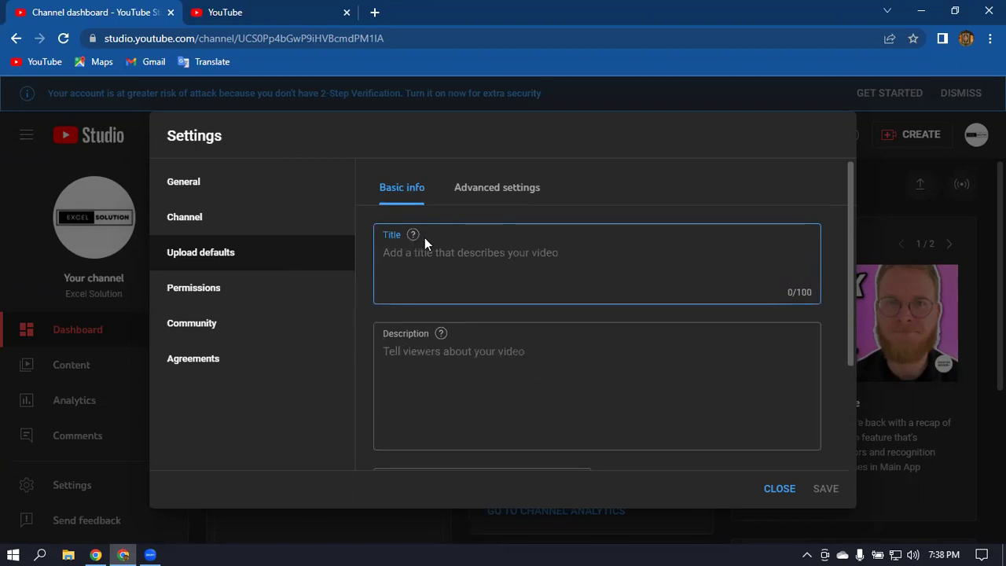
{"action": "scroll", "coordinate": [596, 399], "scroll_direction": "down", "scroll_amount": 2}
{"action": "scroll", "coordinate": [609, 400], "scroll_direction": "up", "scroll_amount": 1}
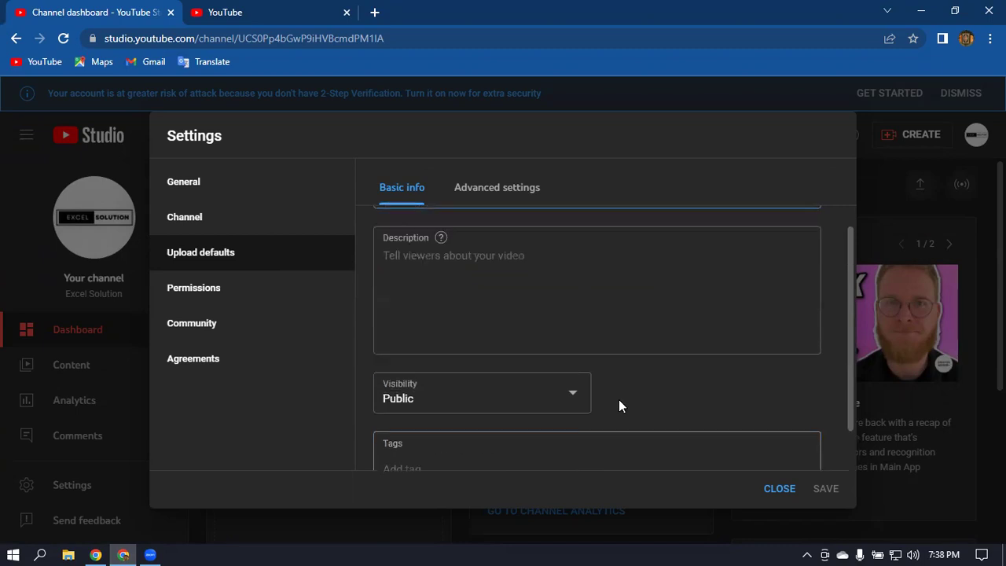
Set the default upload title to "Excel Solution title"
{"action": "scroll", "coordinate": [621, 401], "scroll_direction": "up", "scroll_amount": 2}
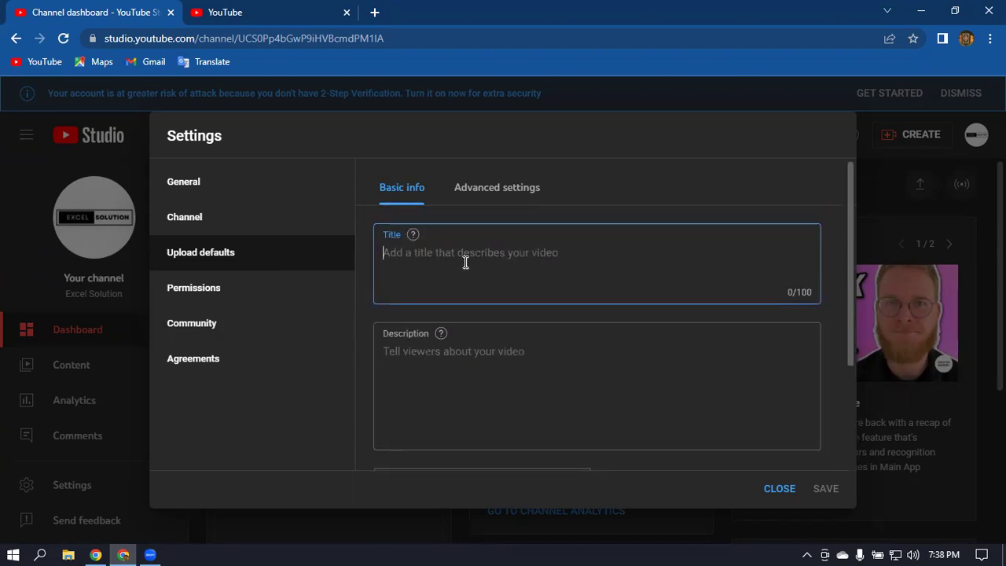
{"action": "type", "text": "Excel Solution title"}
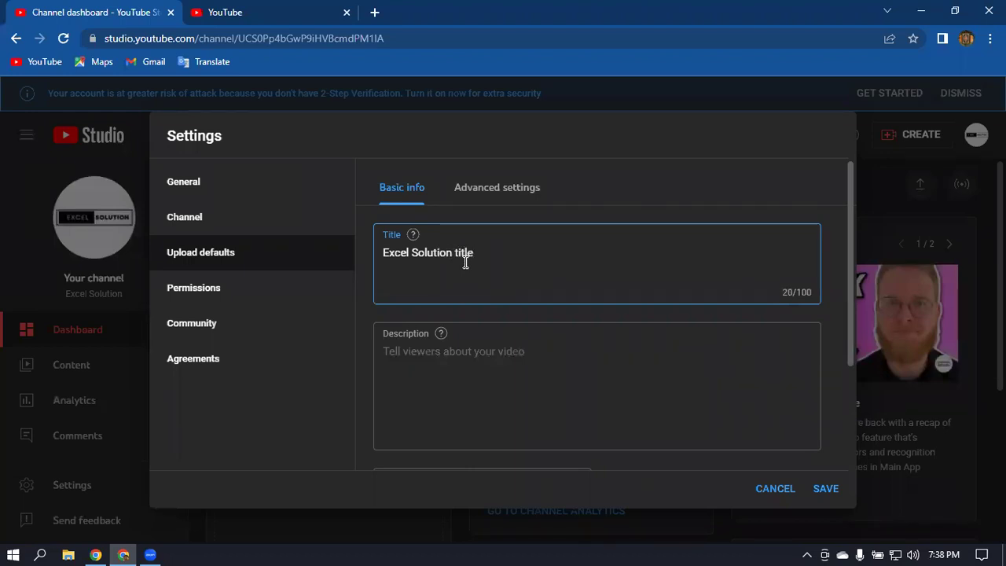
{"action": "key", "text": "Tab"}
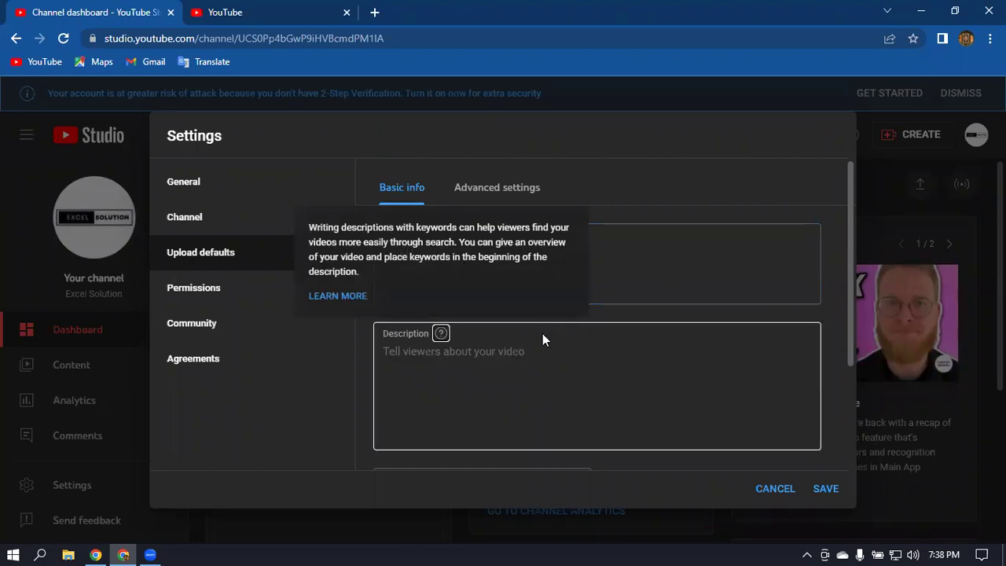
Enter "#About This video information" as the first line of the default upload description
{"action": "left_click", "coordinate": [655, 359]}
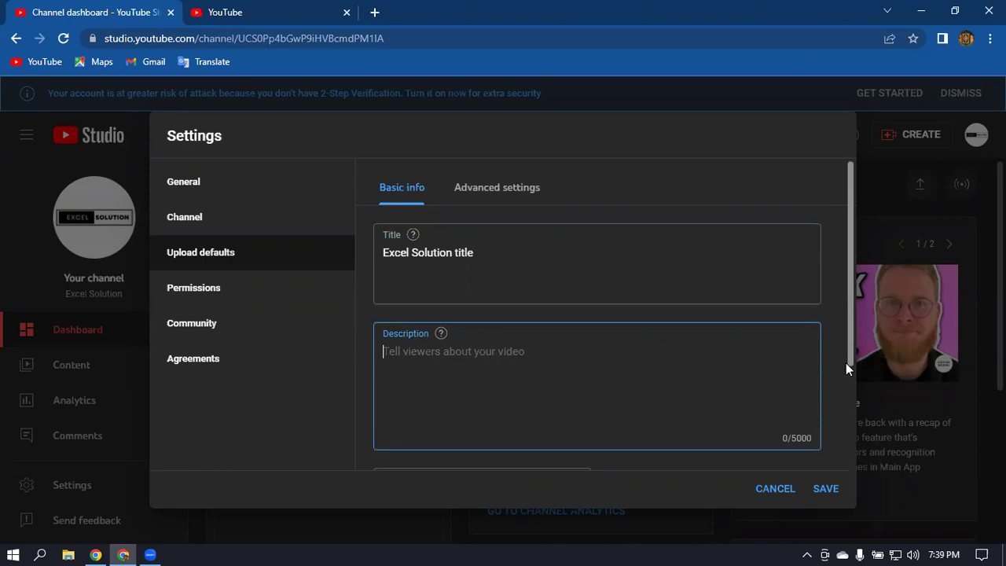
{"action": "type", "text": "#"}
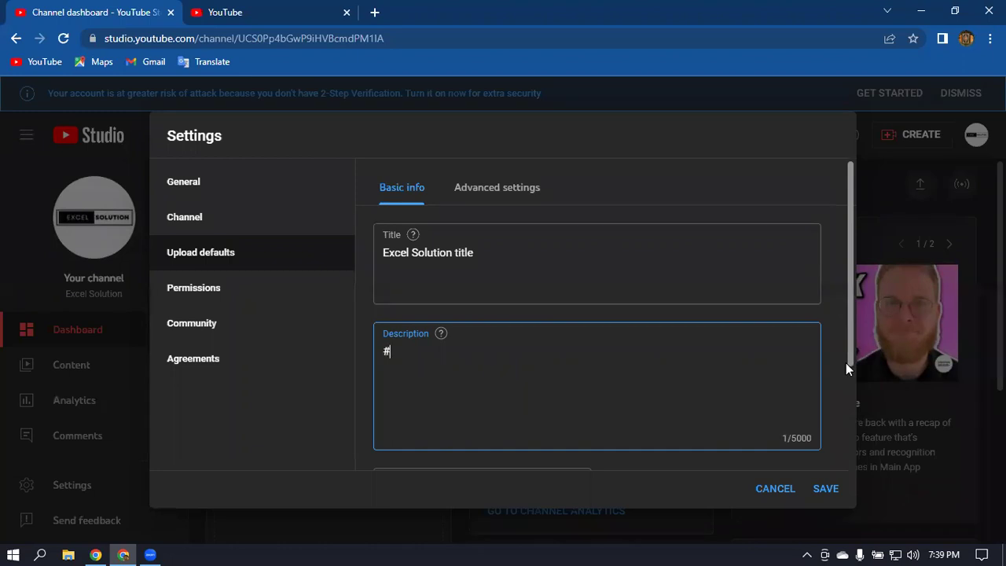
{"action": "type", "text": "Abouyt"}
{"action": "key", "text": "BackSpace"}
{"action": "key", "text": "BackSpace"}
{"action": "type", "text": "t"}
{"action": "type", "text": "This "}
{"action": "type", "text": "are"}
{"action": "key", "text": "BackSpace"}
{"action": "key", "text": "BackSpace"}
{"action": "key", "text": "BackSpace"}
{"action": "type", "text": "video "}
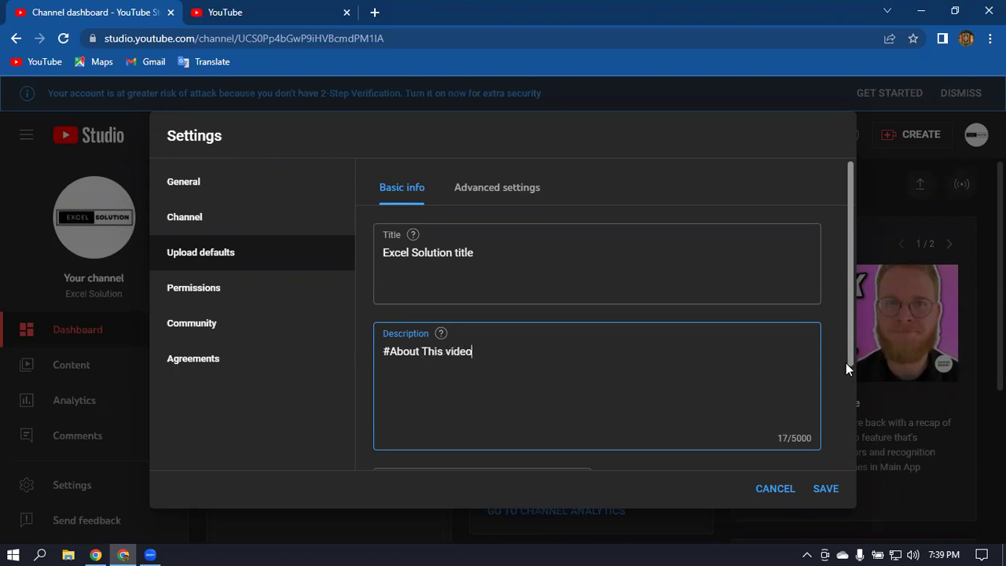
{"action": "type", "text": "information"}
Add "#Topic" and "#Contact Info" as separate lines in the default description, and start another line with "#"
{"action": "key", "text": "Return"}
{"action": "type", "text": "#"}
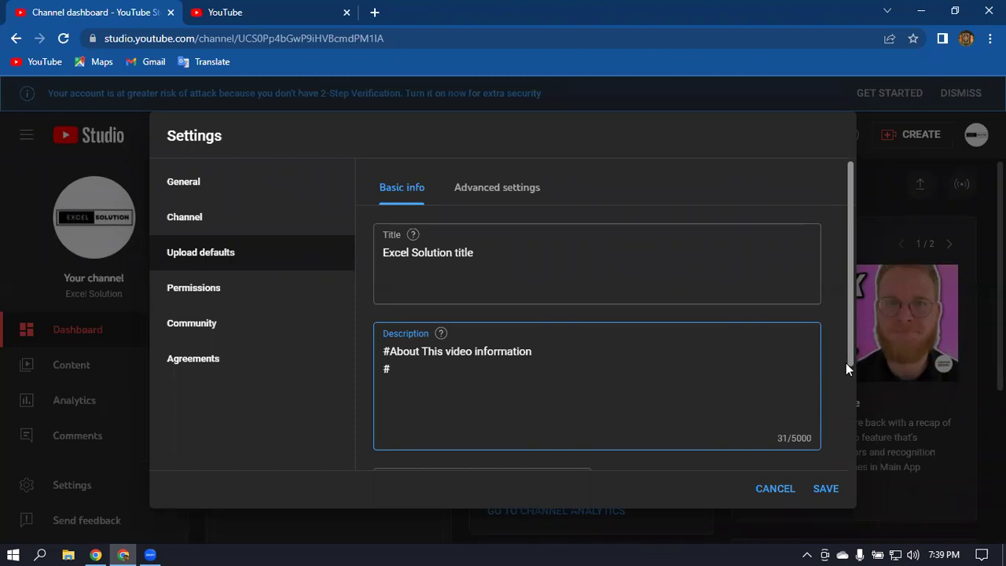
{"action": "type", "text": "Topic"}
{"action": "key", "text": "Return"}
{"action": "type", "text": "#"}
{"action": "type", "text": "Contact Info"}
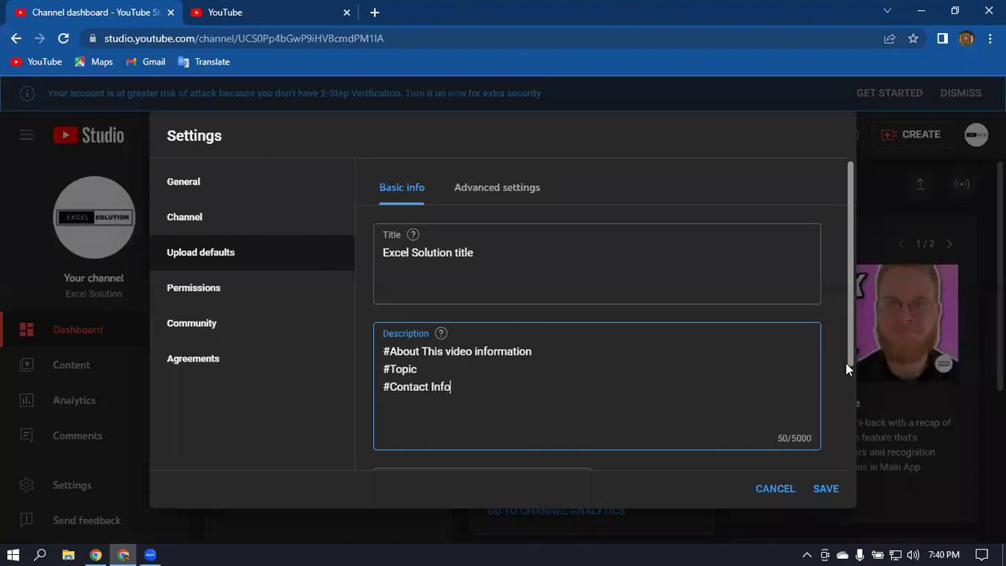
{"action": "key", "text": "Return"}
{"action": "type", "text": "#"}
Switch to the YouTube home page and search for "excel tutoring" using the suggested query
{"action": "left_click", "coordinate": [240, 10]}
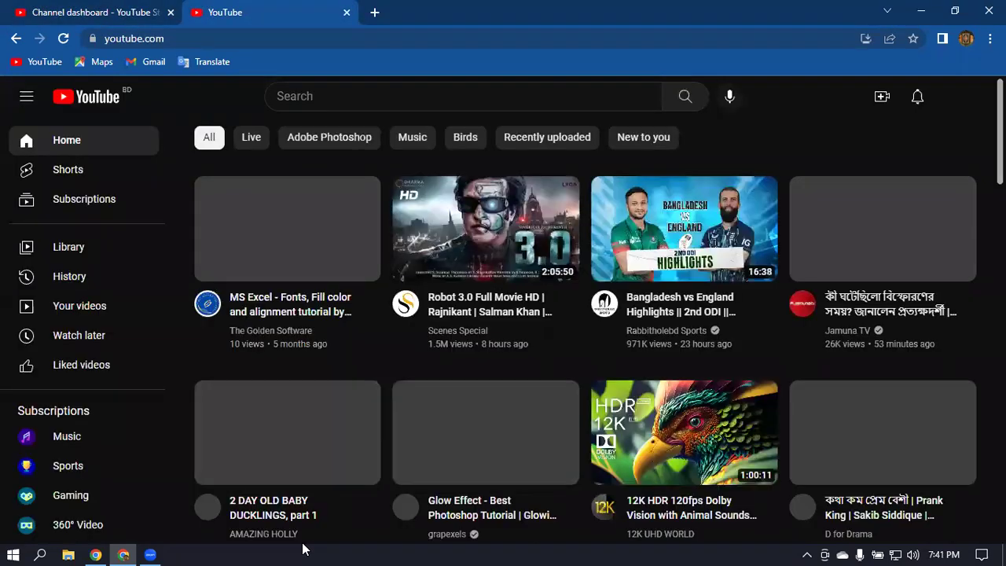
{"action": "left_click", "coordinate": [303, 548]}
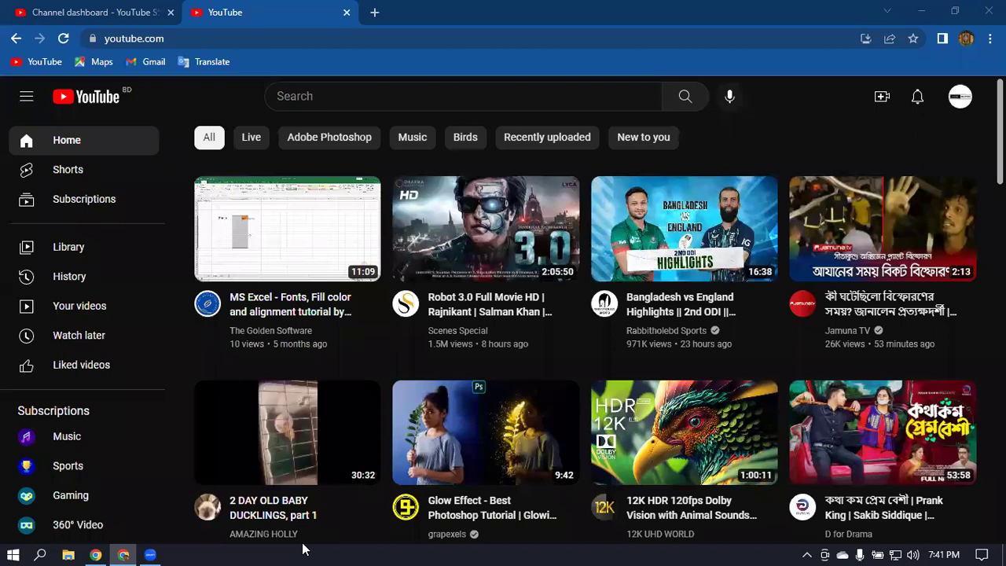
{"action": "left_click", "coordinate": [359, 104]}
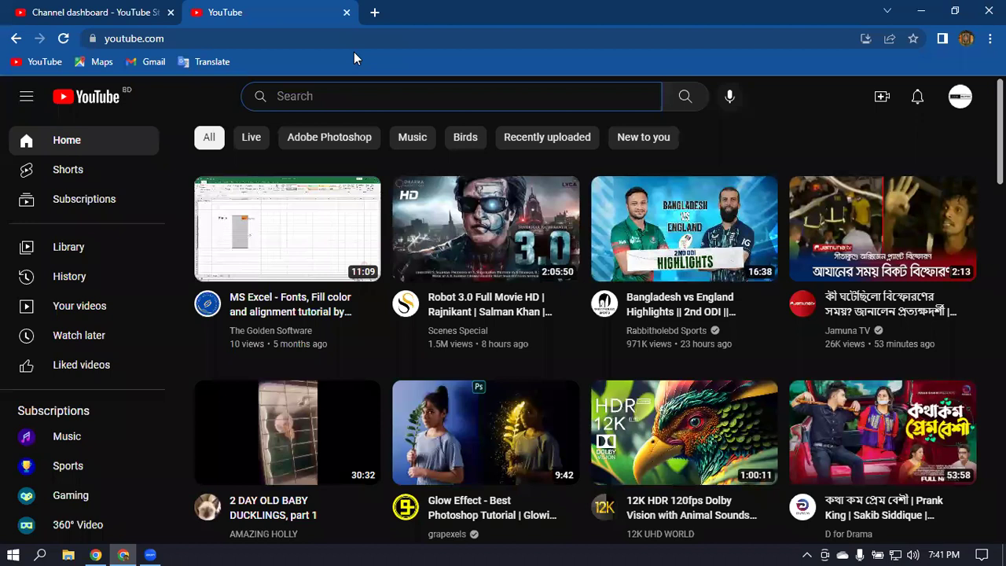
{"action": "type", "text": "exce"}
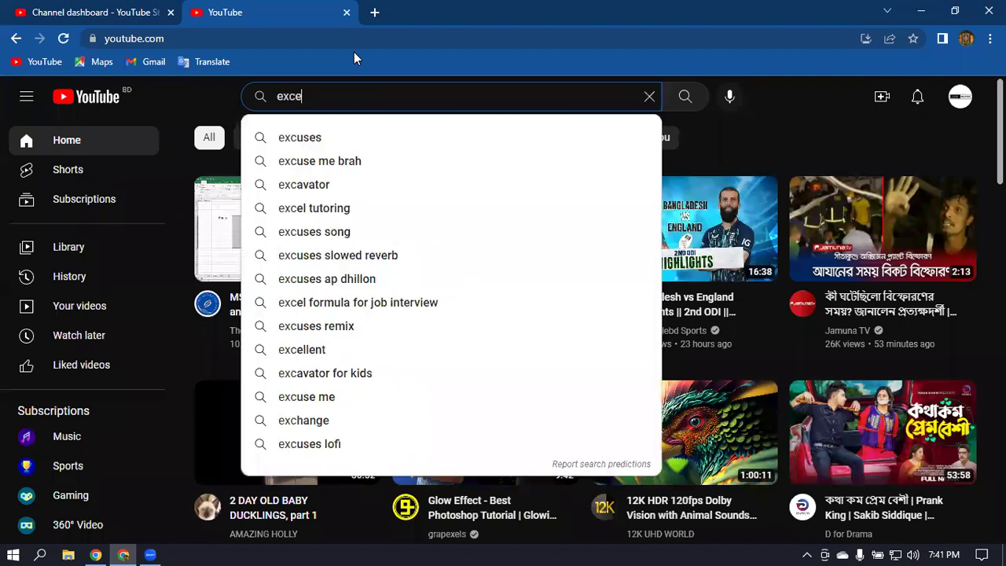
{"action": "type", "text": "l"}
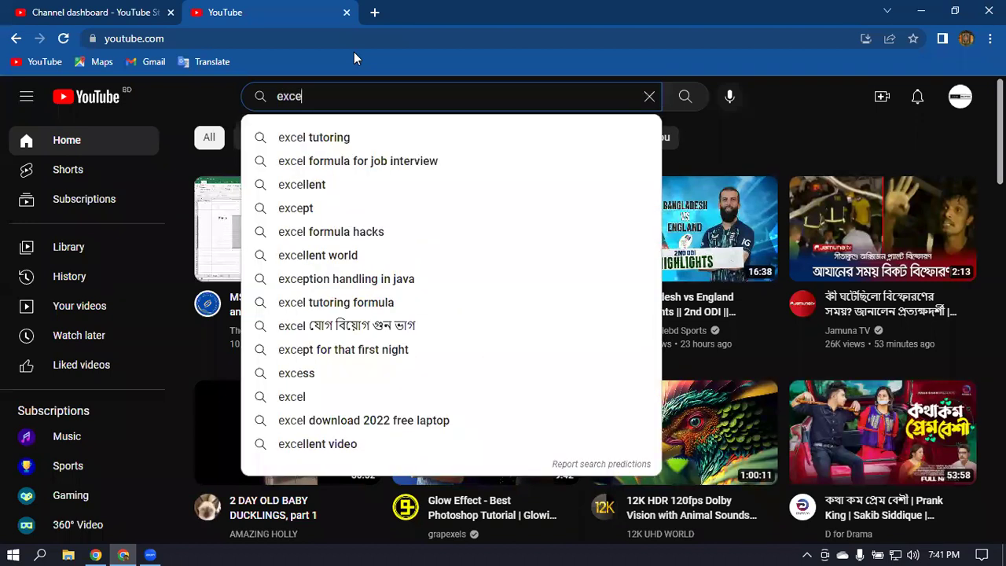
{"action": "key", "text": "Down"}
{"action": "key", "text": "Return"}
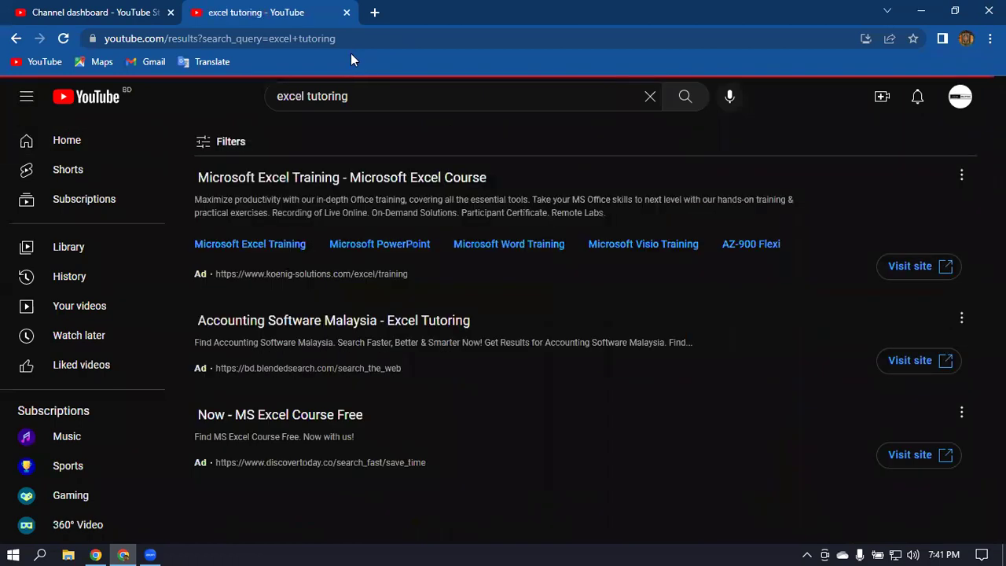
Open the "Ms Excel Bangla Tutorial" video by Multi Plus Tv from the results, mute it and skip the ad
{"action": "scroll", "coordinate": [428, 267], "scroll_direction": "down", "scroll_amount": 3}
{"action": "scroll", "coordinate": [553, 207], "scroll_direction": "down", "scroll_amount": 2}
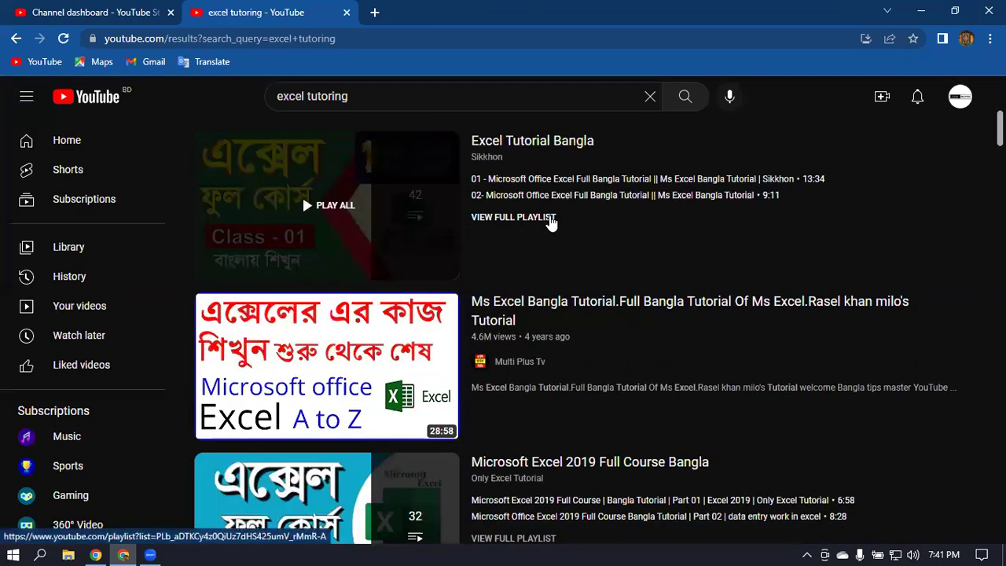
{"action": "scroll", "coordinate": [550, 222], "scroll_direction": "down", "scroll_amount": 1}
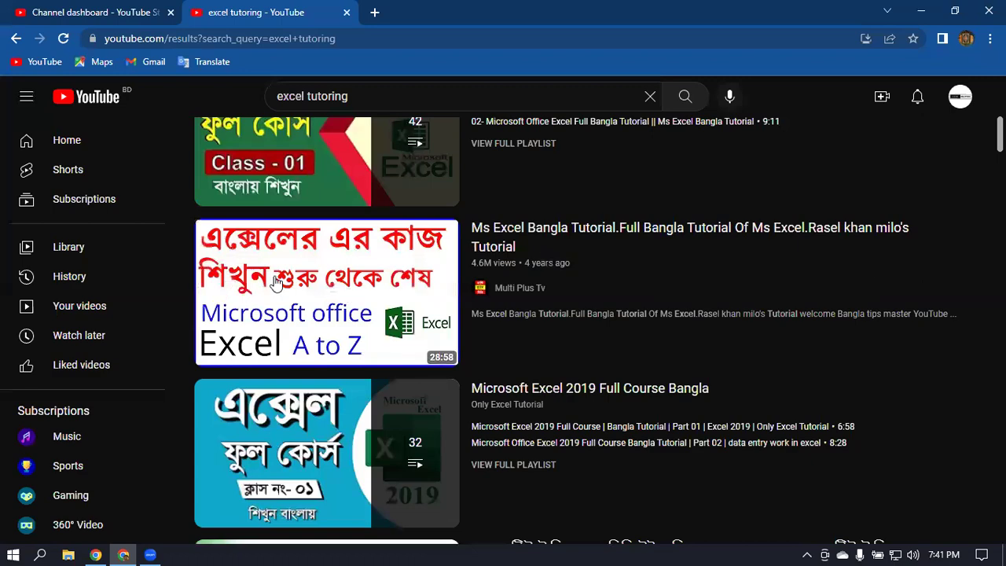
{"action": "scroll", "coordinate": [330, 289], "scroll_direction": "down", "scroll_amount": 4}
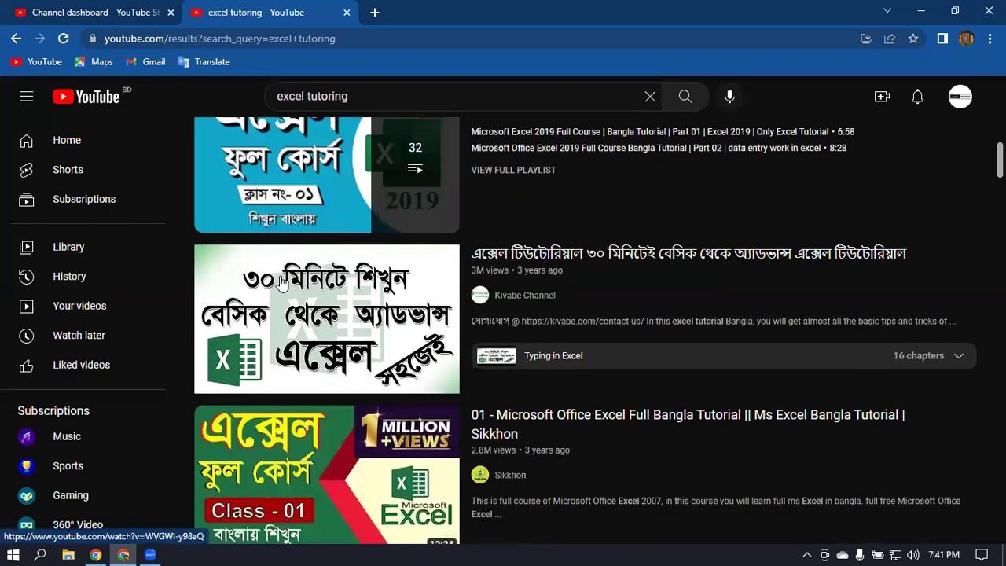
{"action": "scroll", "coordinate": [294, 281], "scroll_direction": "up", "scroll_amount": 4}
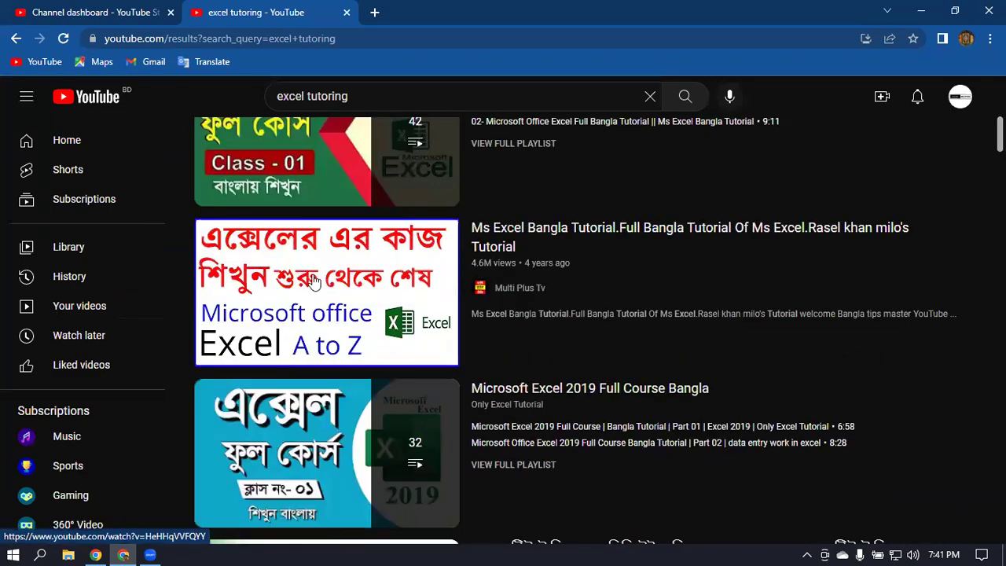
{"action": "left_click", "coordinate": [306, 279]}
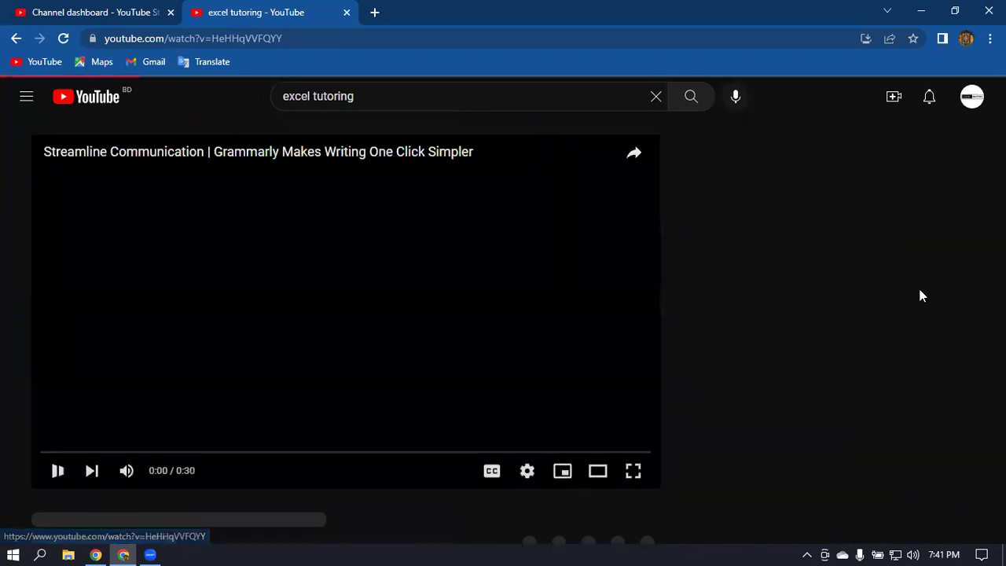
{"action": "left_click", "coordinate": [122, 471]}
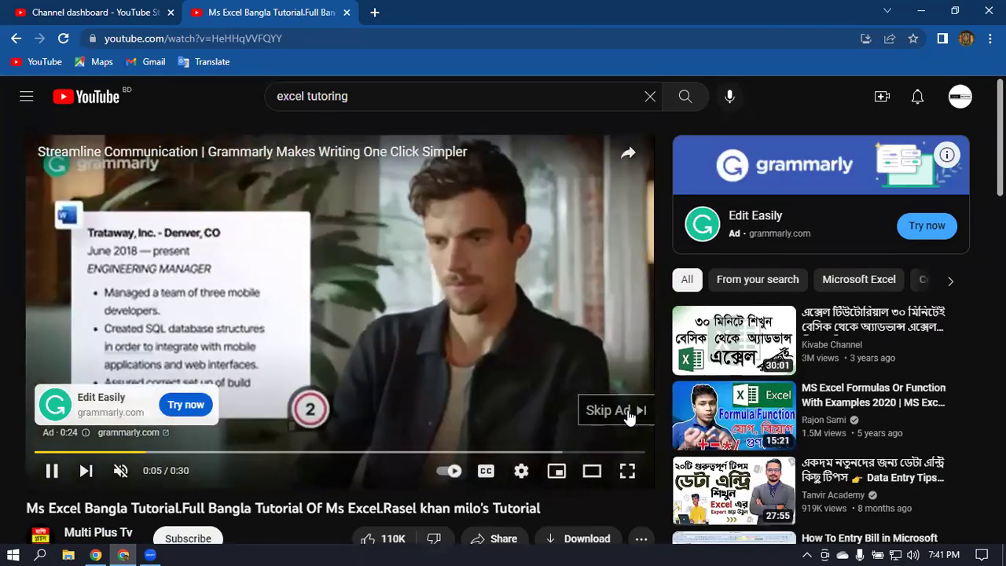
{"action": "left_click", "coordinate": [629, 412]}
Expand the Excel tutorial video's description and examine how its text, contact links and source credits are laid out
{"action": "scroll", "coordinate": [570, 263], "scroll_direction": "down", "scroll_amount": 5}
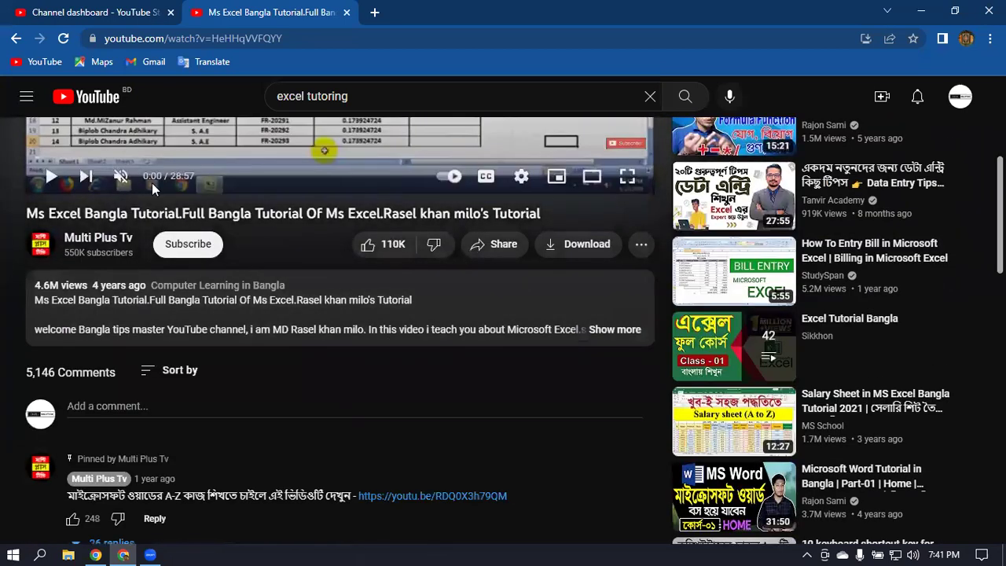
{"action": "scroll", "coordinate": [94, 204], "scroll_direction": "up", "scroll_amount": 1}
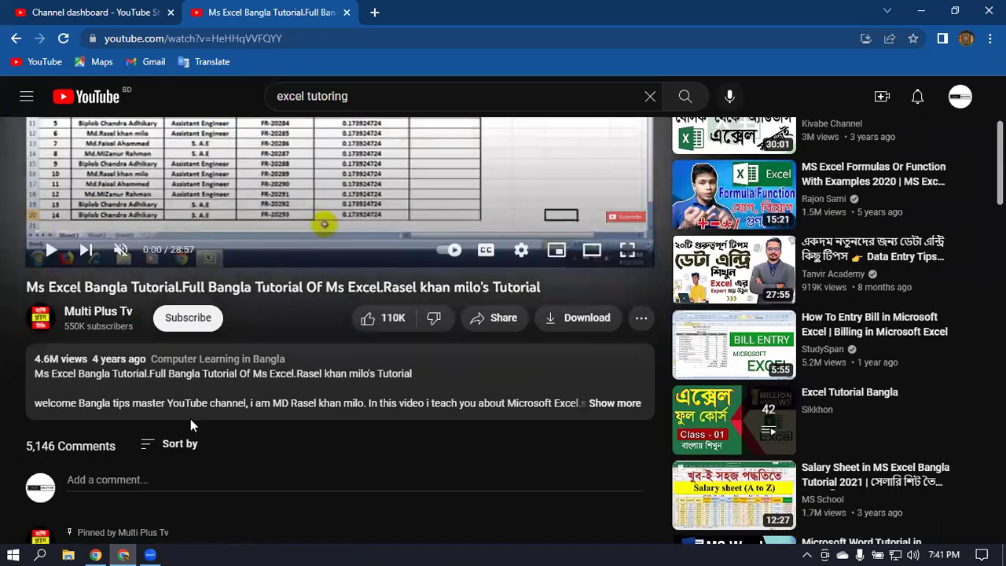
{"action": "left_click", "coordinate": [606, 404]}
{"action": "scroll", "coordinate": [260, 408], "scroll_direction": "down", "scroll_amount": 5}
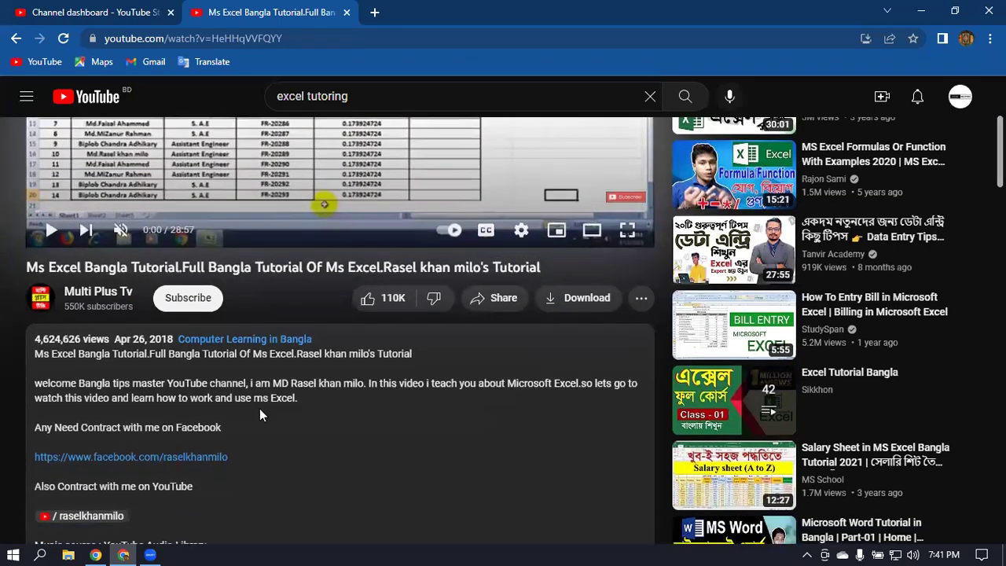
{"action": "scroll", "coordinate": [268, 408], "scroll_direction": "up", "scroll_amount": 2}
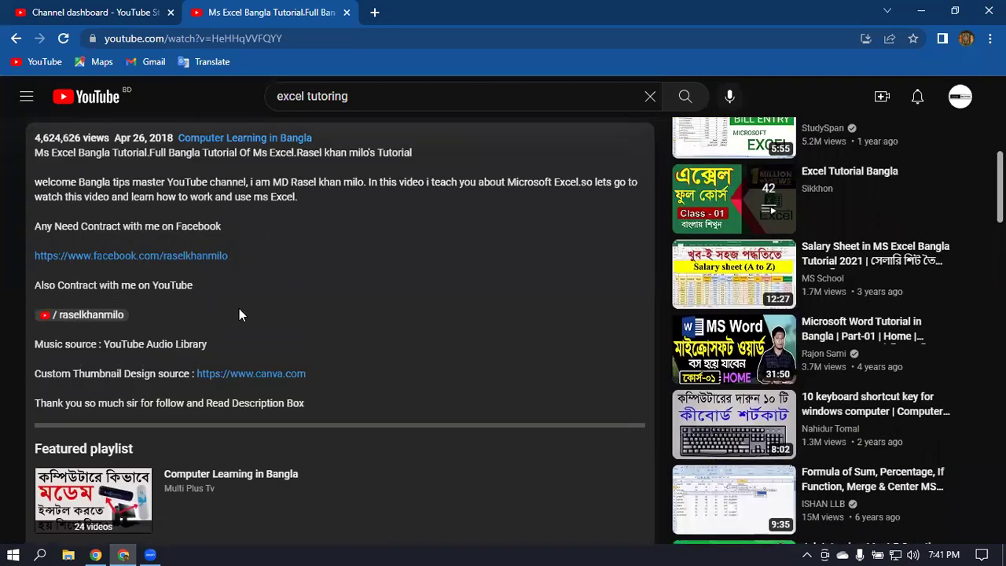
{"action": "scroll", "coordinate": [307, 318], "scroll_direction": "up", "scroll_amount": 6}
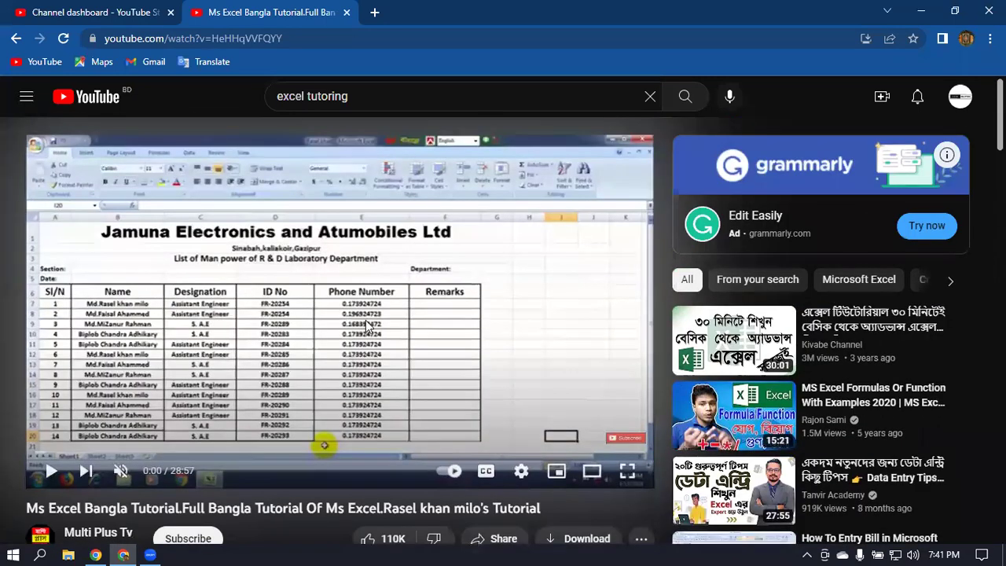
Search YouTube for "data entry" using the suggested query
{"action": "triple_click", "coordinate": [378, 100]}
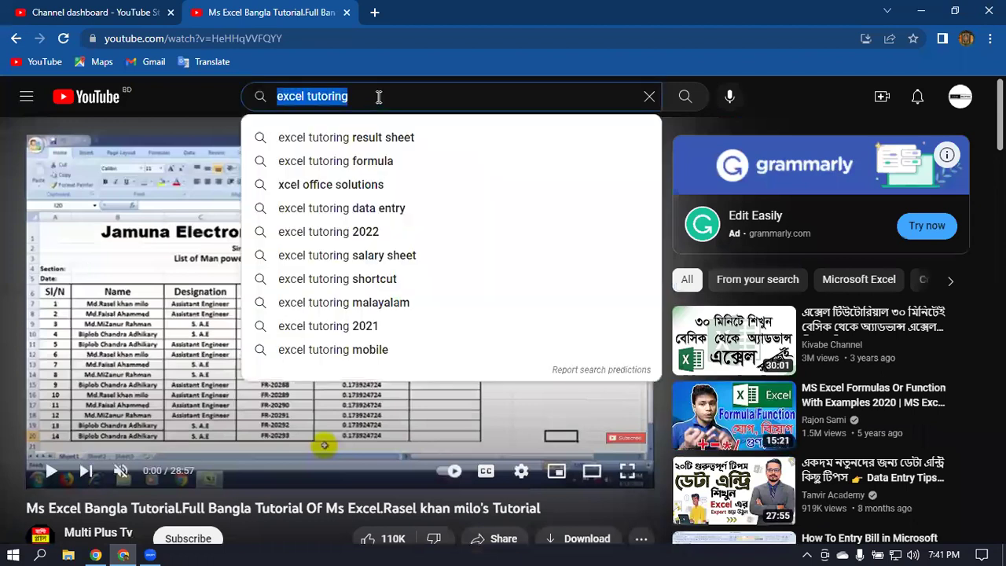
{"action": "key", "text": "BackSpace"}
{"action": "type", "text": "dj"}
{"action": "key", "text": "BackSpace"}
{"action": "type", "text": "ata"}
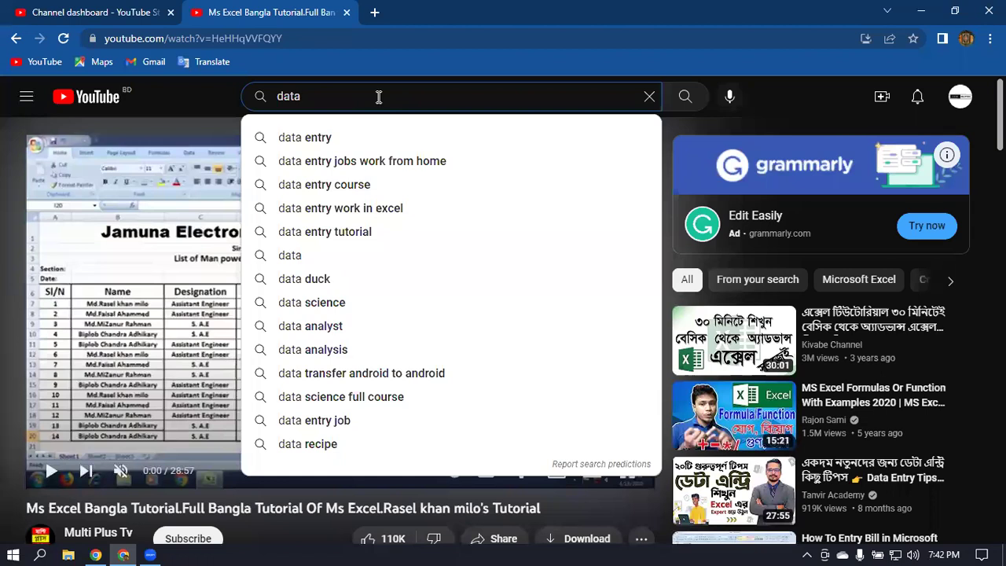
{"action": "key", "text": "Down"}
{"action": "key", "text": "Return"}
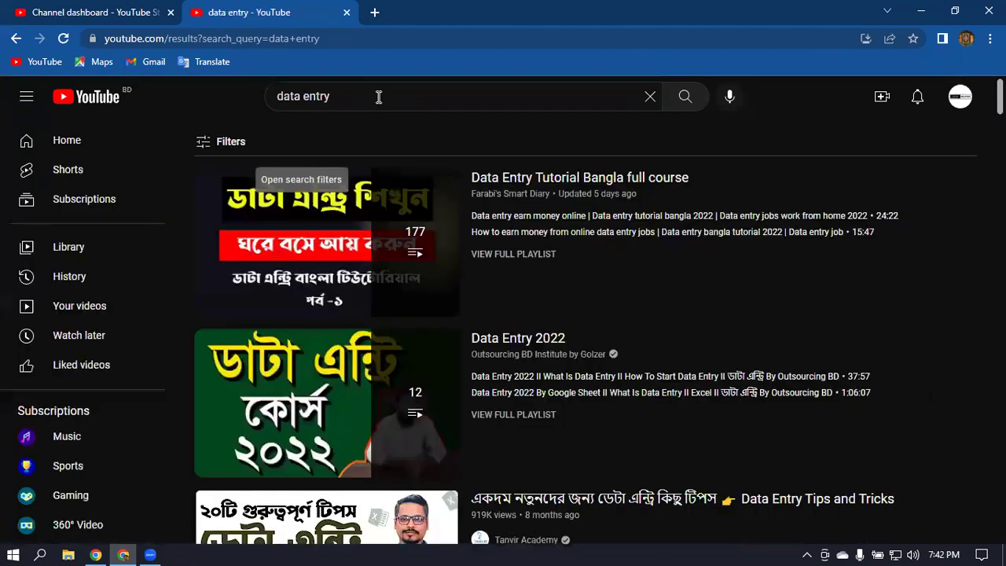
Open the HA Career Academy video "Data Entry - The Most Important Job Skill" and pause it
{"action": "scroll", "coordinate": [556, 165], "scroll_direction": "down", "scroll_amount": 6}
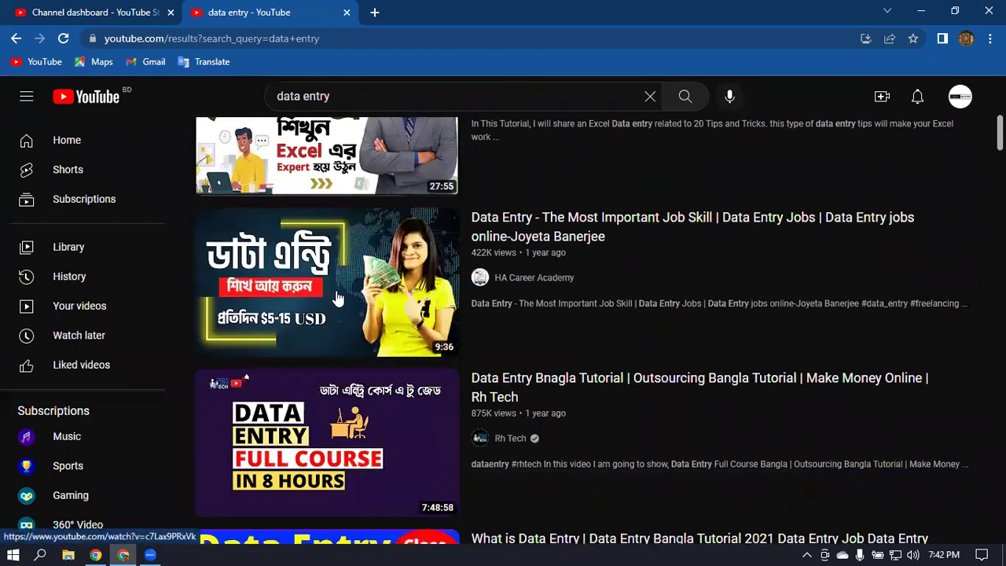
{"action": "left_click", "coordinate": [337, 293]}
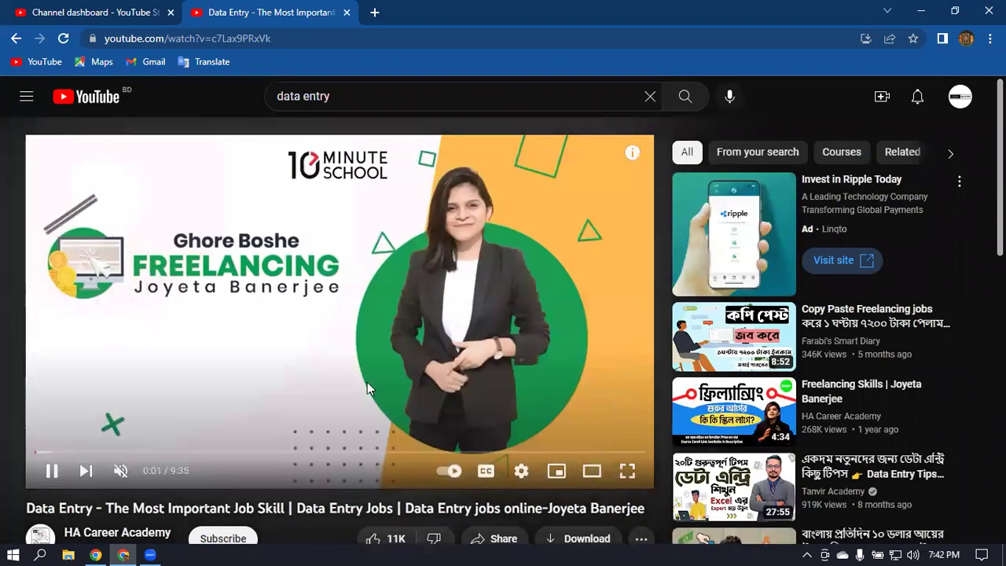
{"action": "left_click", "coordinate": [310, 348]}
Expand the data entry video's description and examine its hashtags, course link and text
{"action": "scroll", "coordinate": [518, 298], "scroll_direction": "down", "scroll_amount": 2}
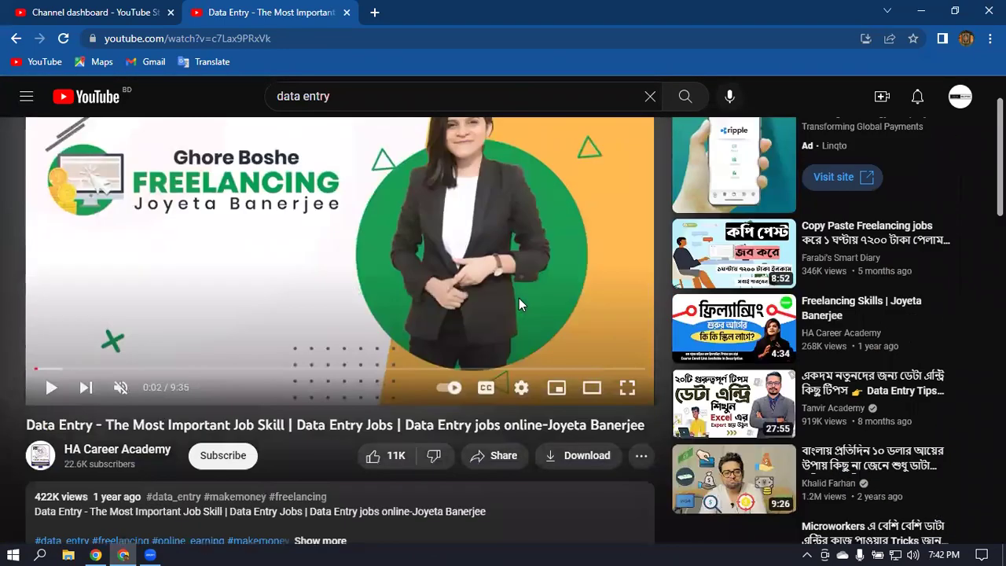
{"action": "scroll", "coordinate": [523, 303], "scroll_direction": "down", "scroll_amount": 5}
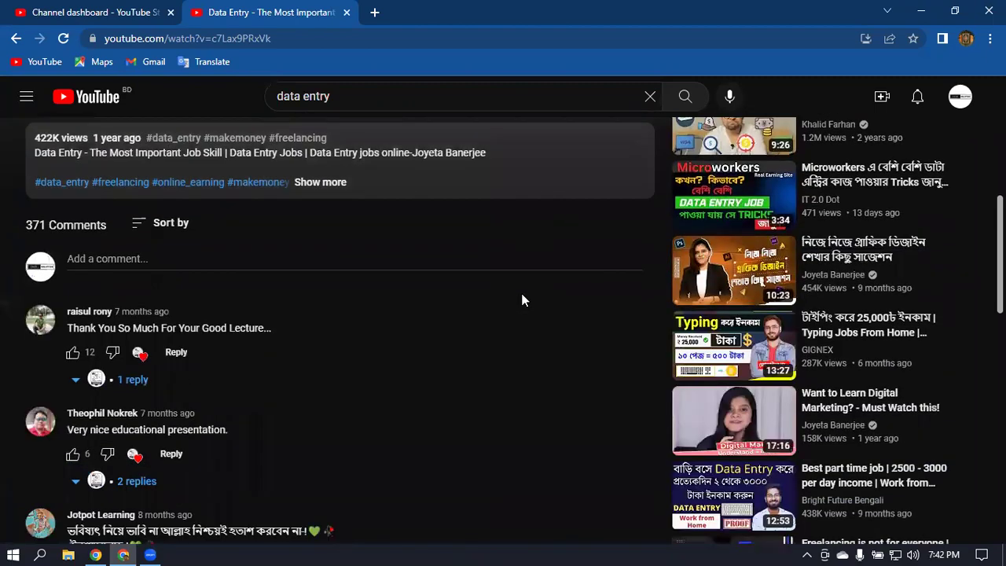
{"action": "scroll", "coordinate": [375, 300], "scroll_direction": "up", "scroll_amount": 3}
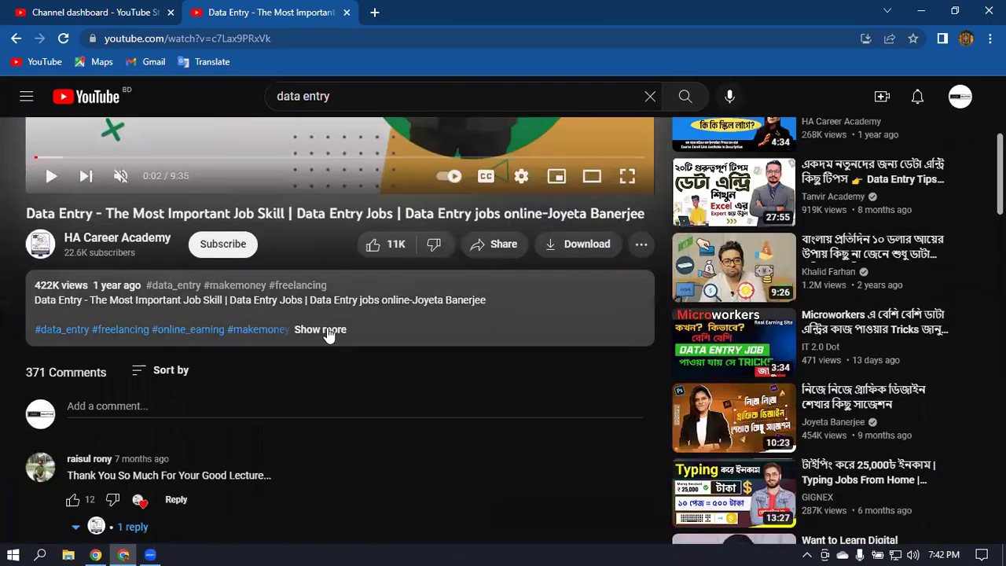
{"action": "left_click", "coordinate": [326, 328]}
{"action": "scroll", "coordinate": [500, 320], "scroll_direction": "down", "scroll_amount": 1}
{"action": "scroll", "coordinate": [500, 327], "scroll_direction": "down", "scroll_amount": 3}
{"action": "scroll", "coordinate": [501, 328], "scroll_direction": "up", "scroll_amount": 4}
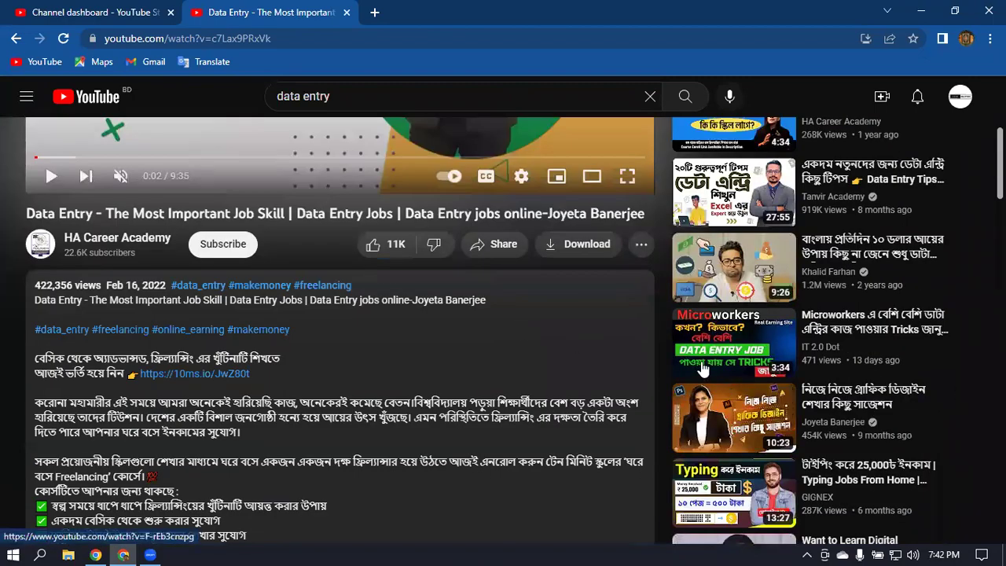
{"action": "scroll", "coordinate": [723, 389], "scroll_direction": "up", "scroll_amount": 2}
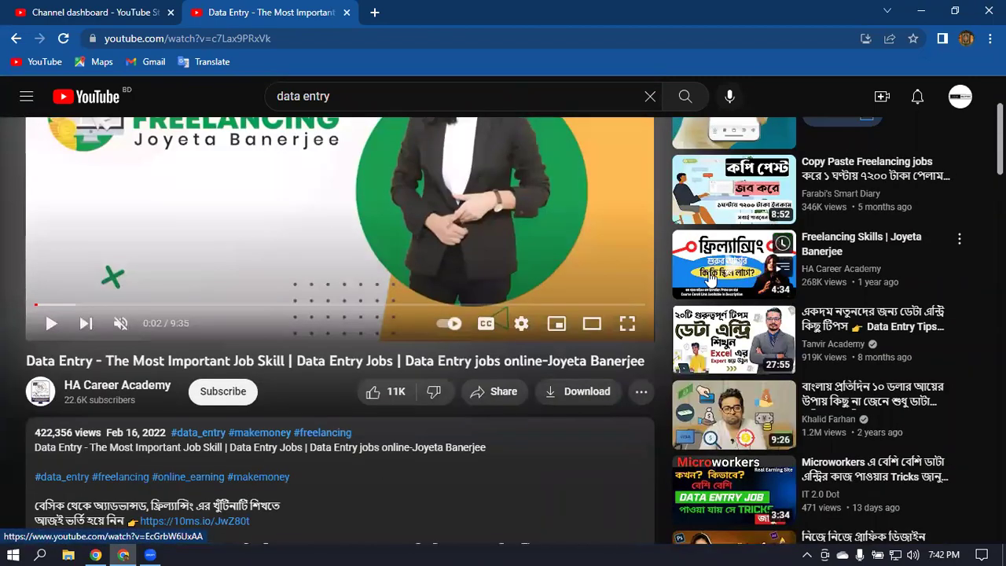
Open the suggested 10:23 Bangla video on learning graphic design, pause it and examine its expanded description
{"action": "scroll", "coordinate": [711, 279], "scroll_direction": "down", "scroll_amount": 4}
{"action": "left_click", "coordinate": [716, 288]}
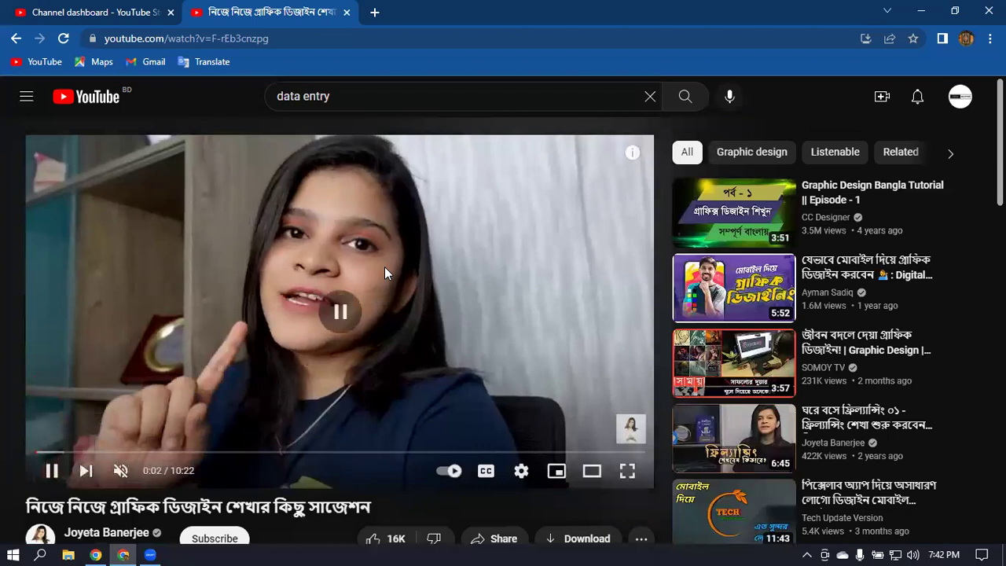
{"action": "left_click", "coordinate": [384, 268]}
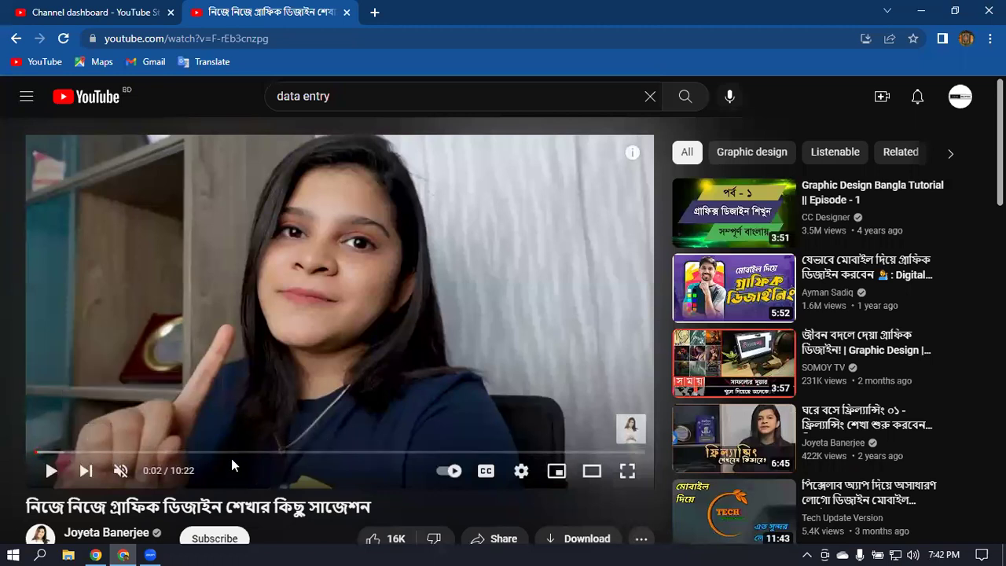
{"action": "scroll", "coordinate": [510, 430], "scroll_direction": "down", "scroll_amount": 2}
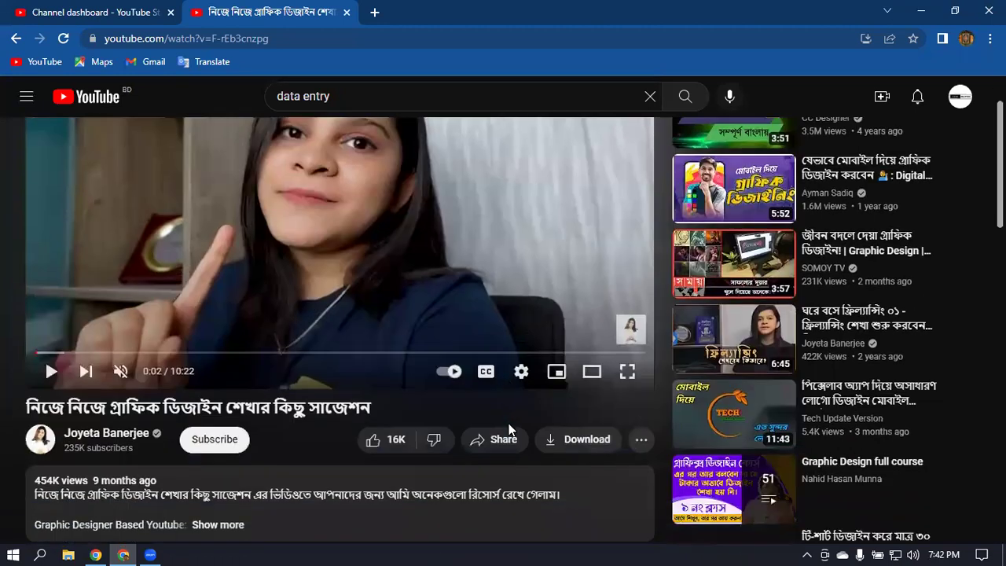
{"action": "left_click", "coordinate": [222, 477]}
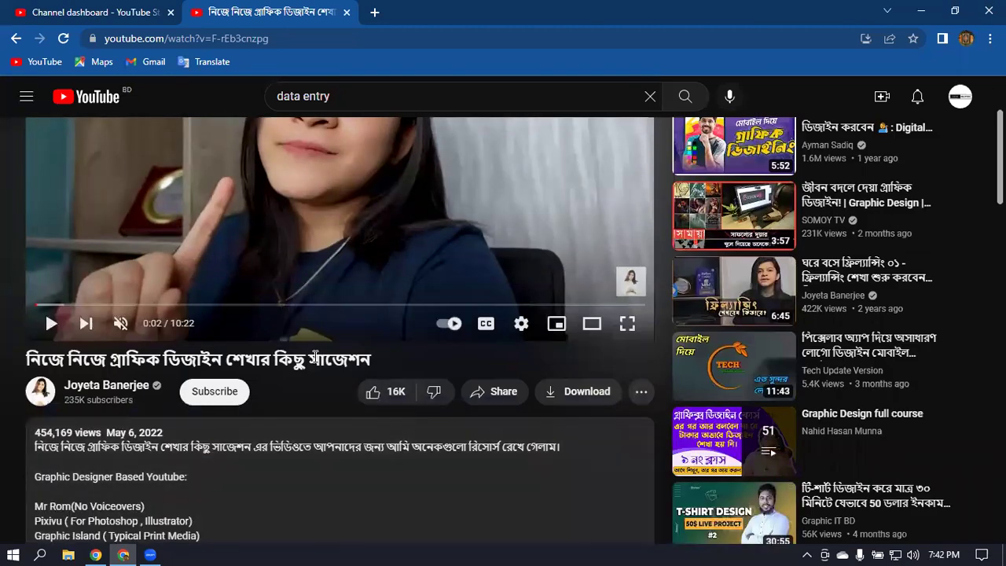
{"action": "scroll", "coordinate": [443, 342], "scroll_direction": "down", "scroll_amount": 5}
{"action": "scroll", "coordinate": [441, 346], "scroll_direction": "down", "scroll_amount": 2}
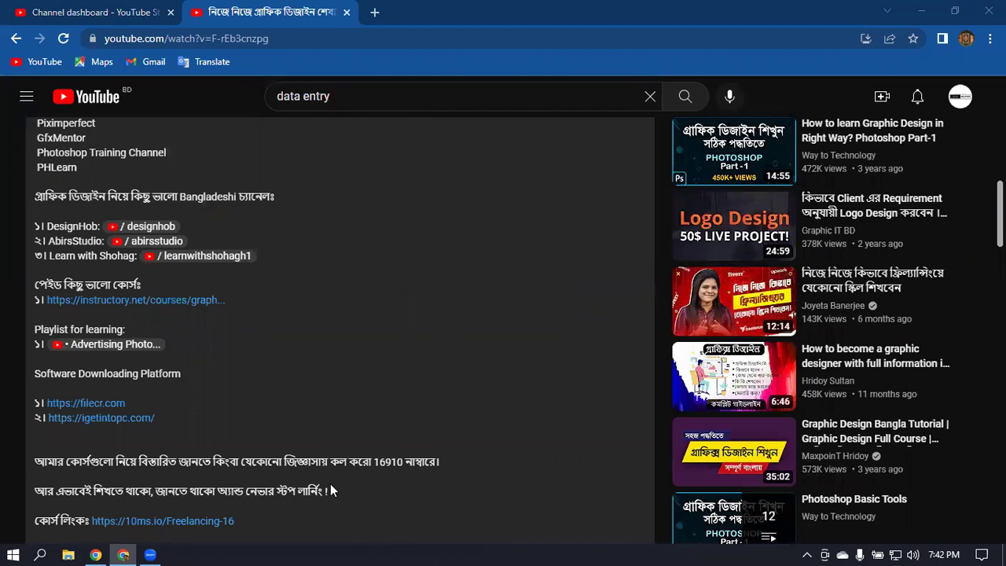
{"action": "left_click", "coordinate": [95, 555]}
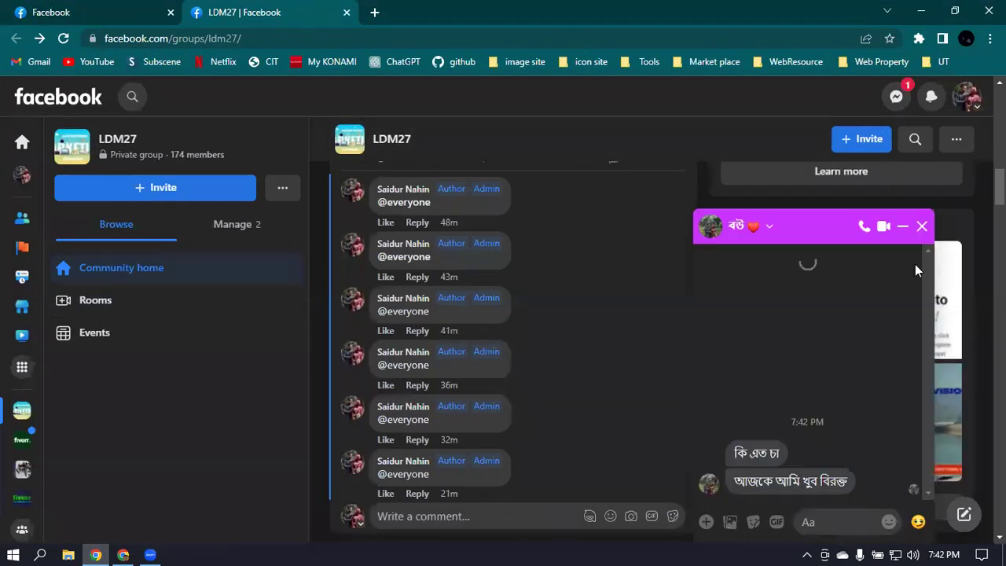
{"action": "left_click", "coordinate": [921, 226]}
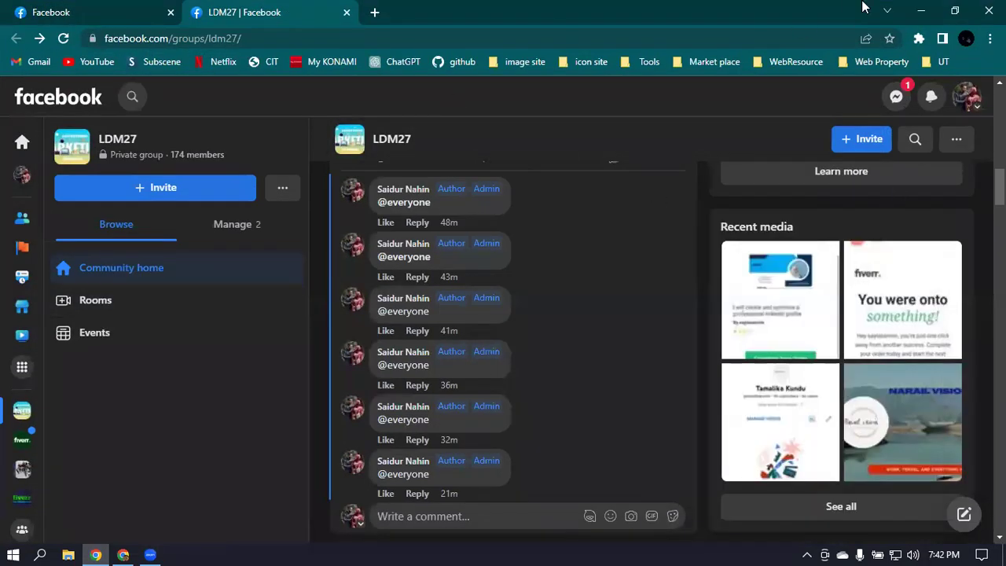
{"action": "left_click", "coordinate": [921, 11]}
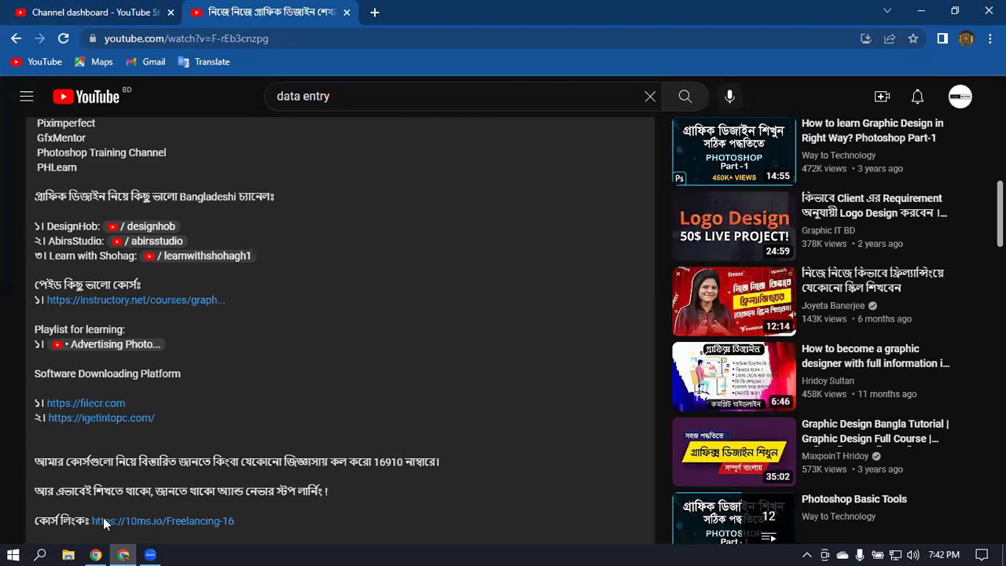
{"action": "mouse_move", "coordinate": [88, 549]}
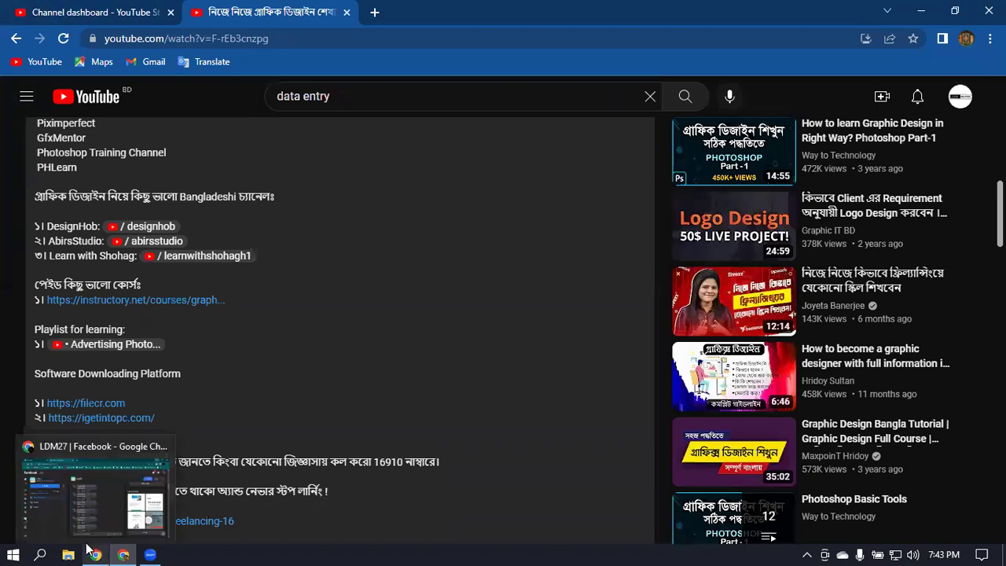
Return to YouTube Studio, add "#Chapter" and "#link" as separate lines in the default upload description, and save the settings
{"action": "left_click", "coordinate": [99, 10]}
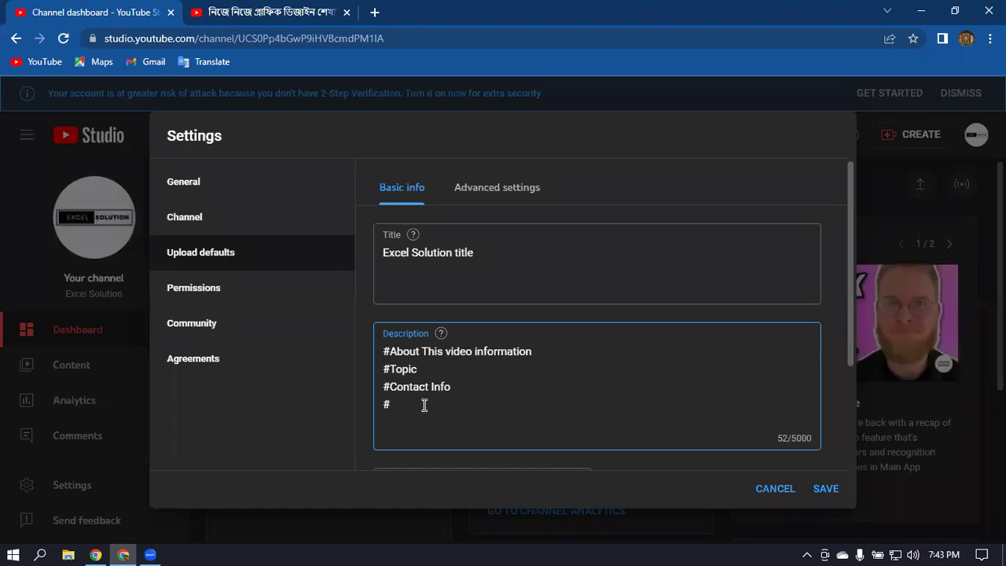
{"action": "type", "text": "Chapter"}
{"action": "key", "text": "Return"}
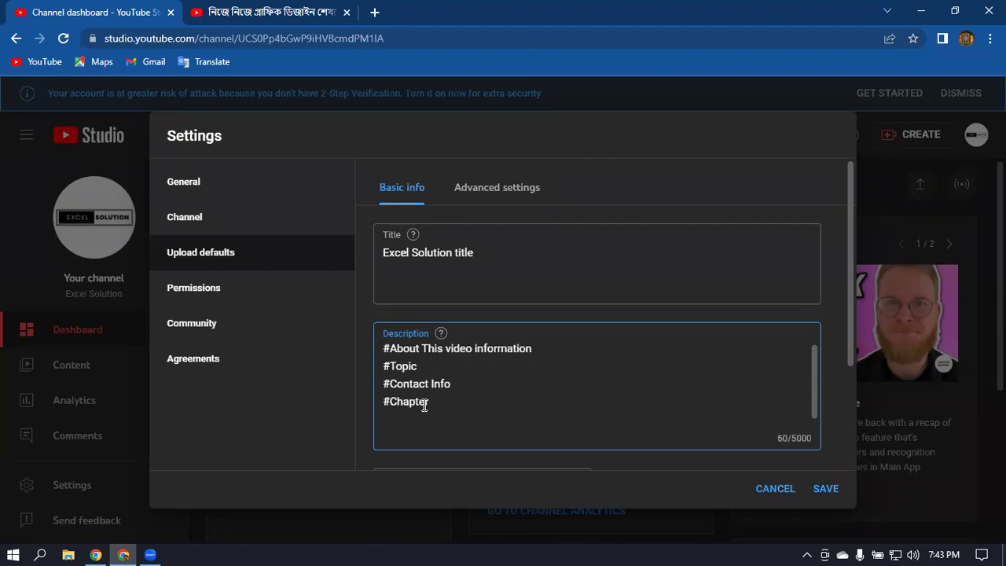
{"action": "type", "text": "#link"}
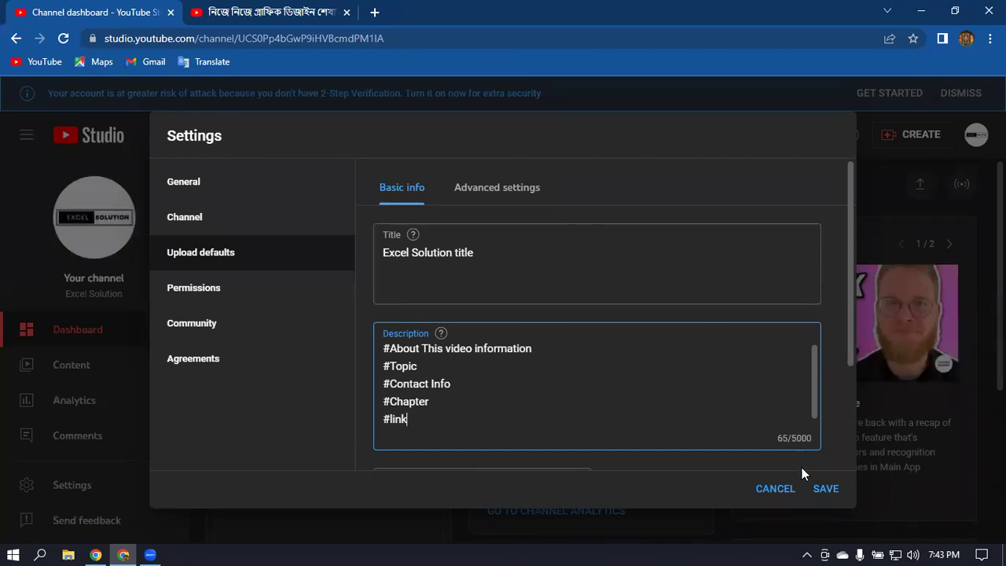
{"action": "left_click", "coordinate": [819, 490]}
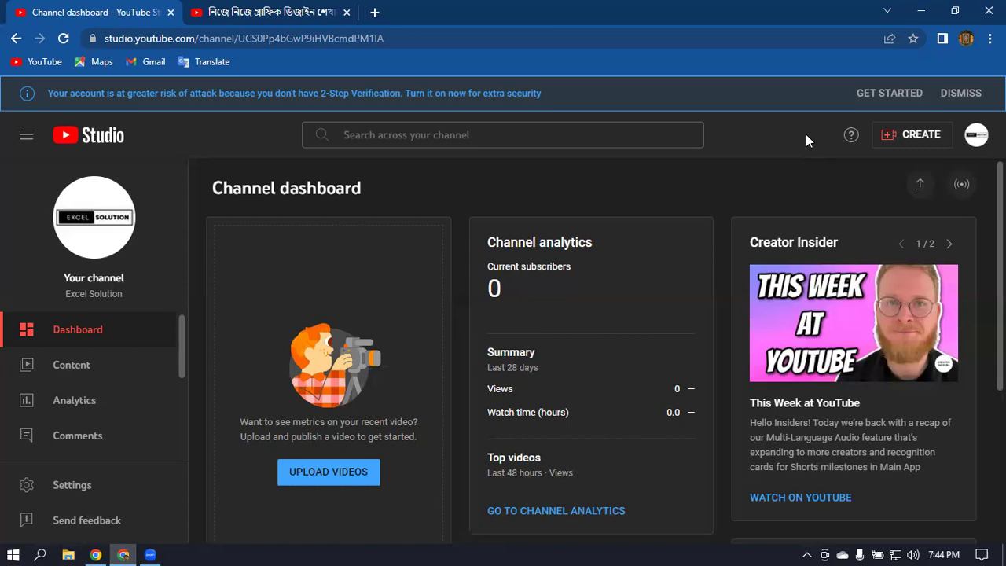
{"action": "left_click", "coordinate": [910, 137]}
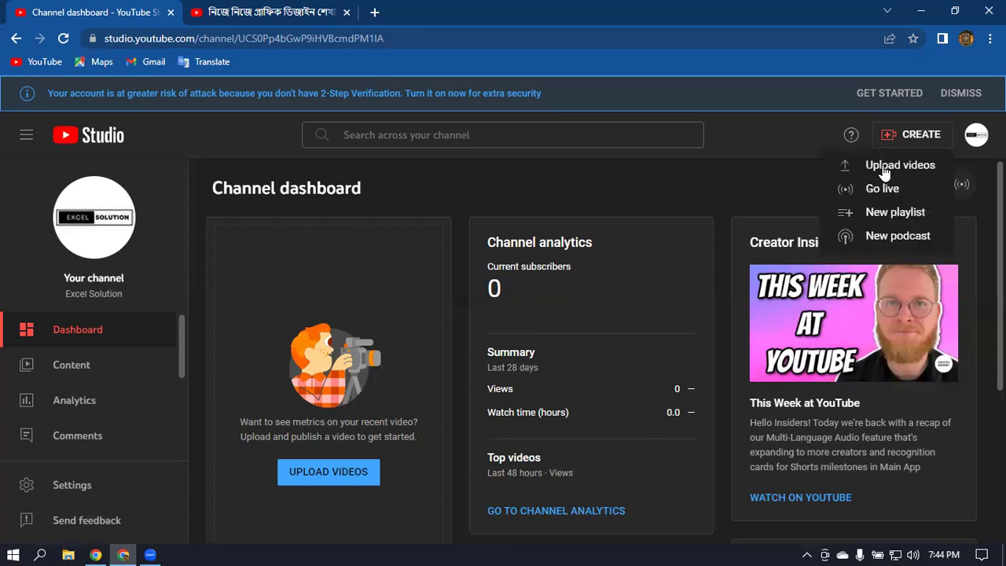
{"action": "left_click", "coordinate": [770, 146]}
Switch to the open graphic design video page and search YouTube for "excel"
{"action": "left_click", "coordinate": [267, 9]}
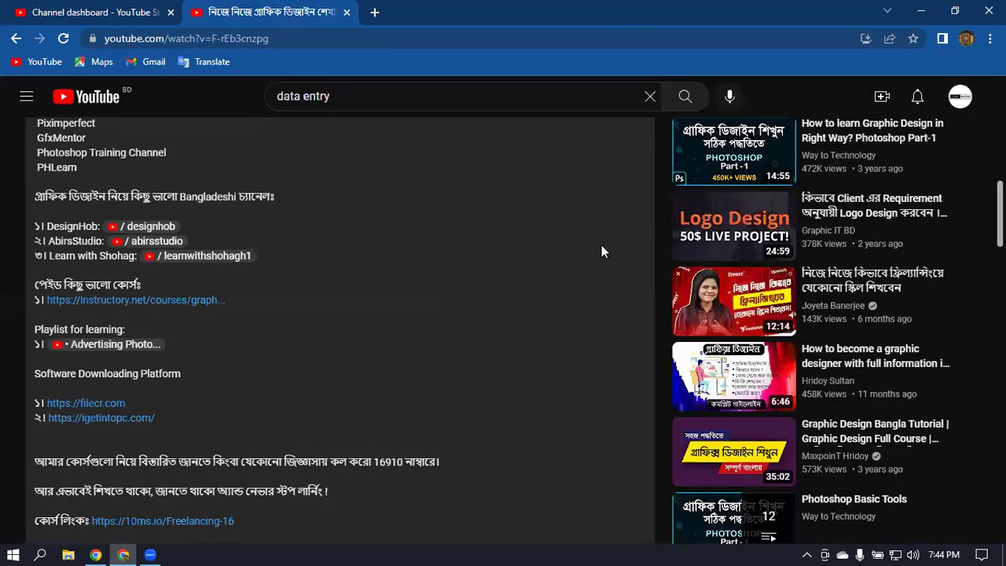
{"action": "scroll", "coordinate": [389, 303], "scroll_direction": "up", "scroll_amount": 8}
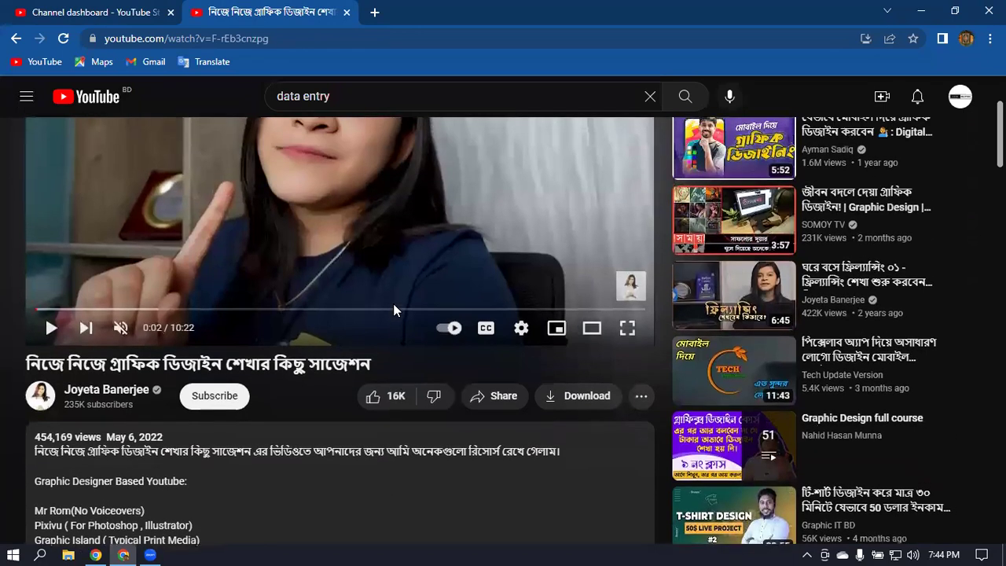
{"action": "scroll", "coordinate": [392, 309], "scroll_direction": "up", "scroll_amount": 2}
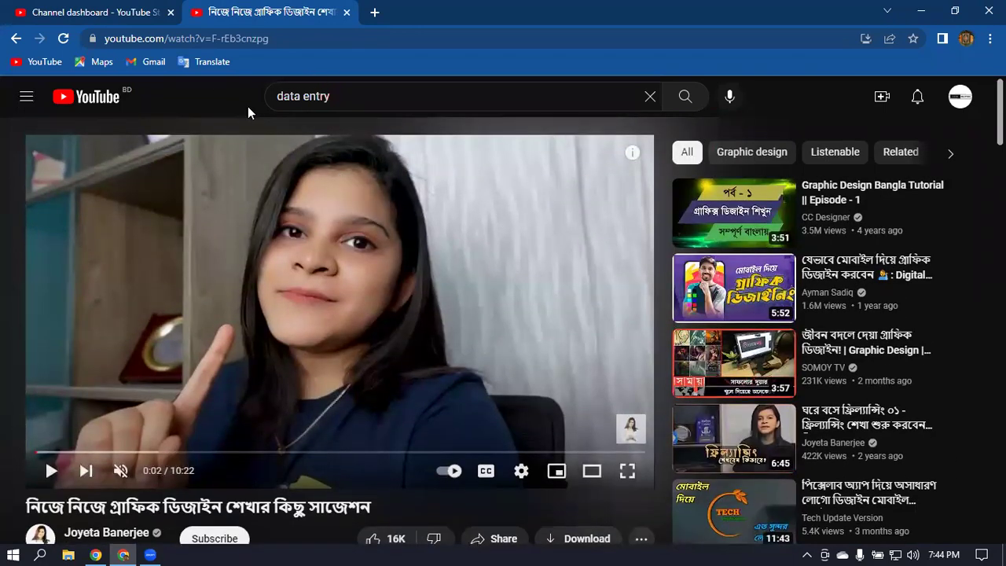
{"action": "scroll", "coordinate": [248, 113], "scroll_direction": "down", "scroll_amount": 1}
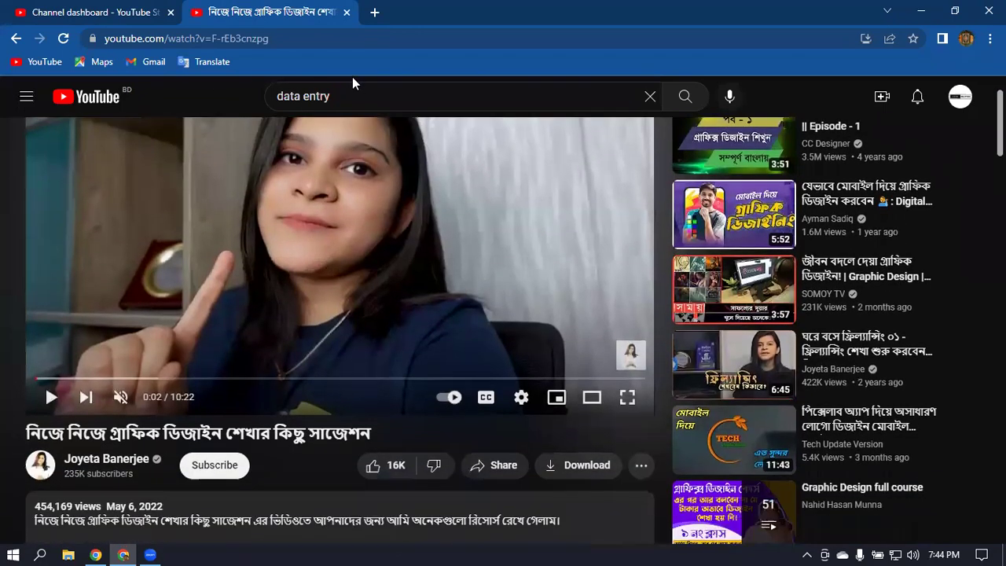
{"action": "triple_click", "coordinate": [474, 92]}
{"action": "type", "text": "ec"}
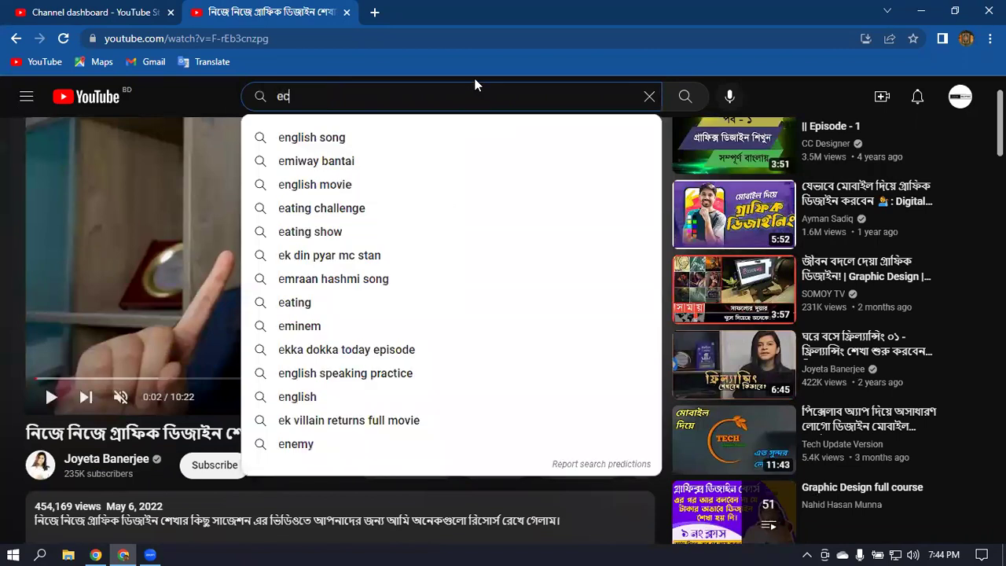
{"action": "key", "text": "BackSpace"}
{"action": "type", "text": "xcel"}
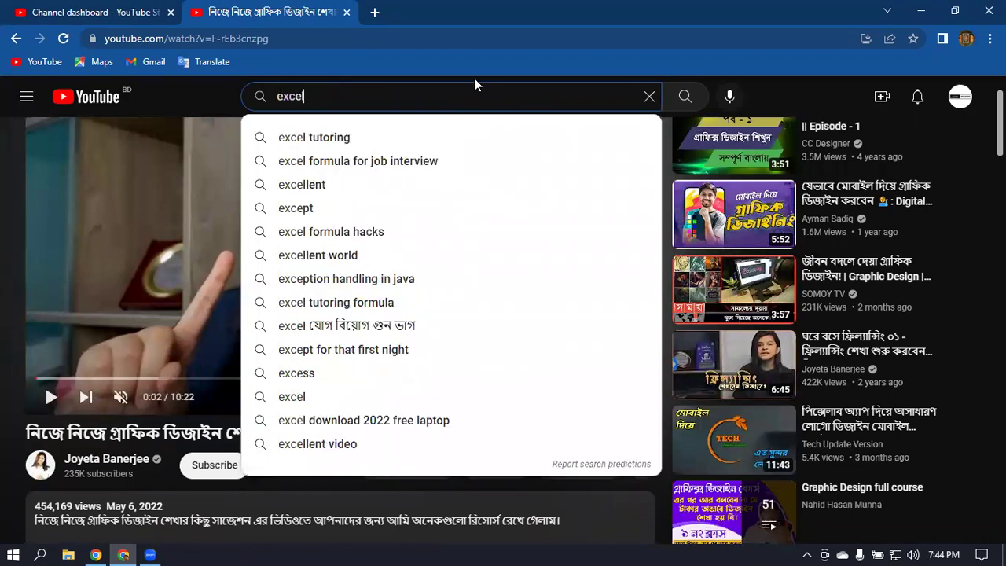
{"action": "key", "text": "Return"}
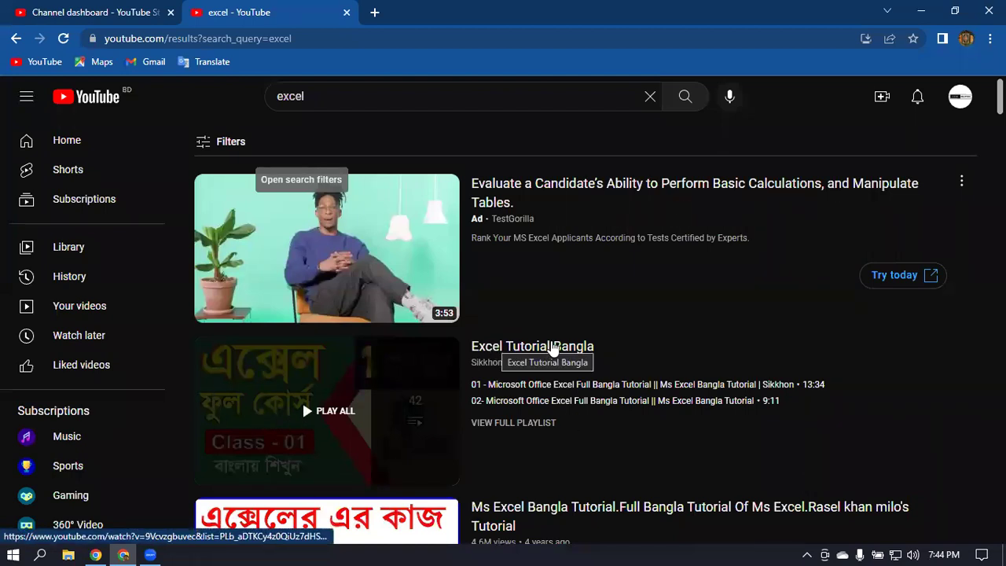
View Sikkhon's full "Excel Tutorial Bangla" playlist, return to the search results and browse the Excel videos
{"action": "left_click", "coordinate": [531, 426]}
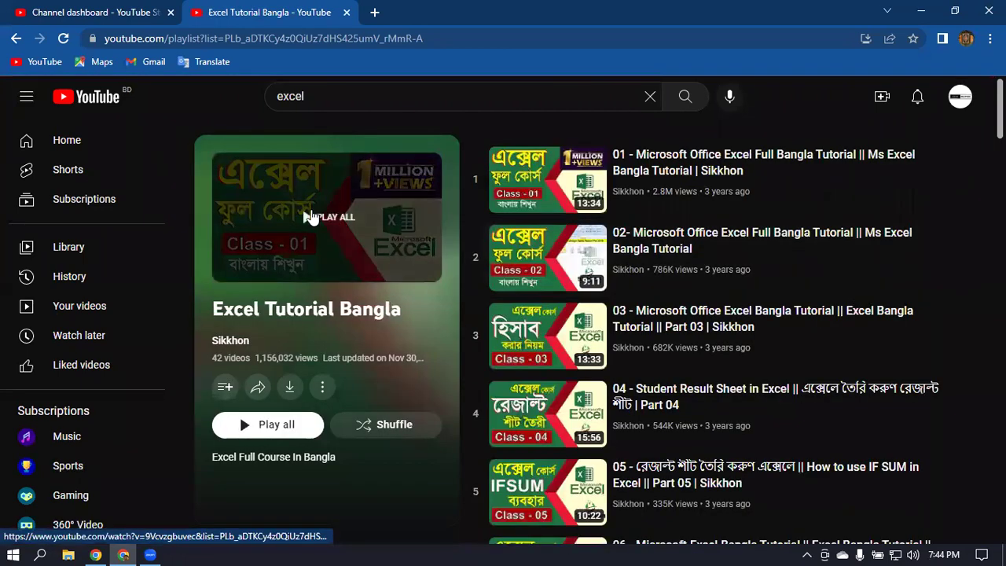
{"action": "left_click", "coordinate": [7, 43]}
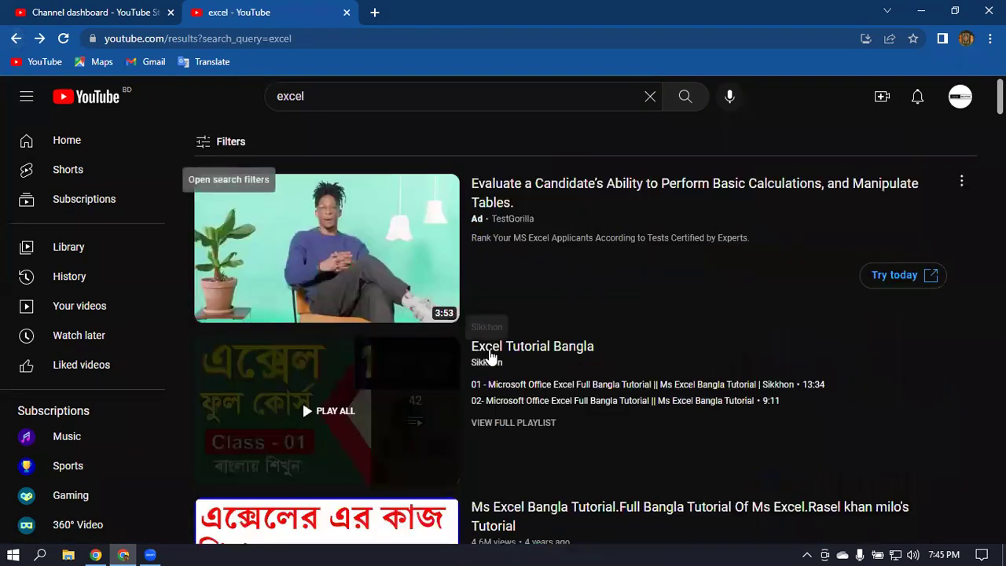
{"action": "scroll", "coordinate": [496, 358], "scroll_direction": "down", "scroll_amount": 2}
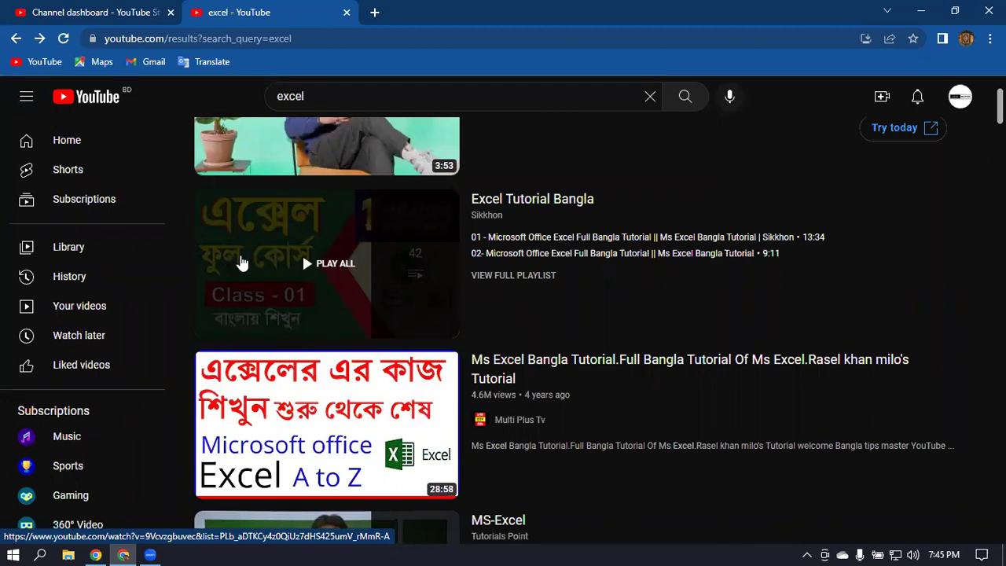
{"action": "scroll", "coordinate": [232, 177], "scroll_direction": "down", "scroll_amount": 1}
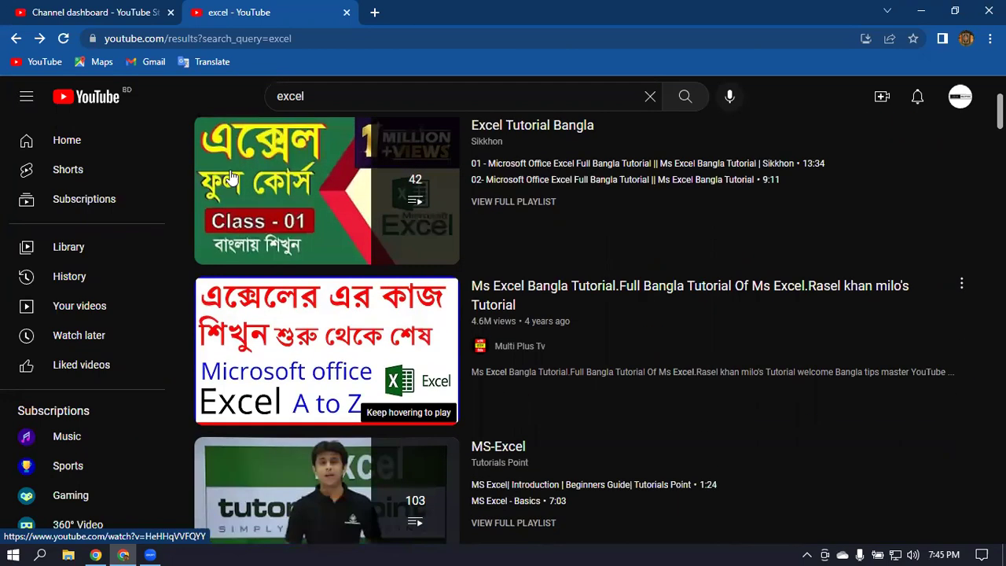
Open the first video of the "Excel Tutorial Bangla" playlist, skip the ad, show it at full page size and pause it
{"action": "left_click", "coordinate": [302, 180]}
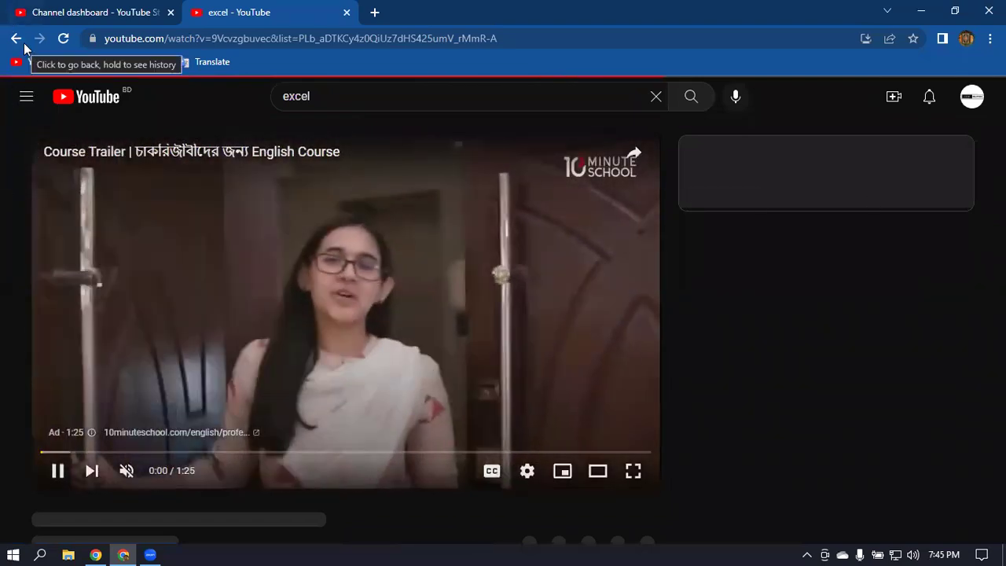
{"action": "left_click", "coordinate": [23, 46]}
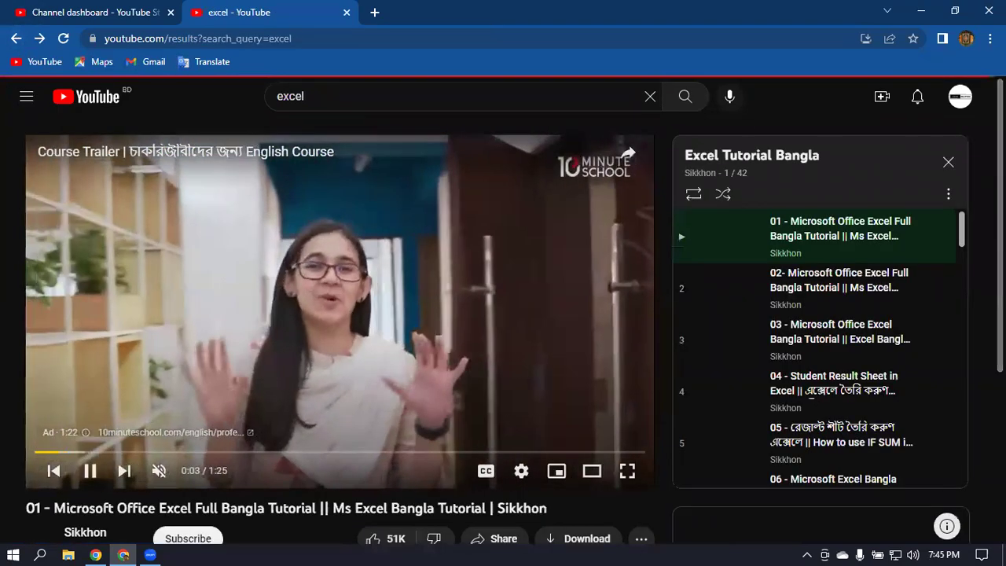
{"action": "scroll", "coordinate": [237, 203], "scroll_direction": "down", "scroll_amount": 2}
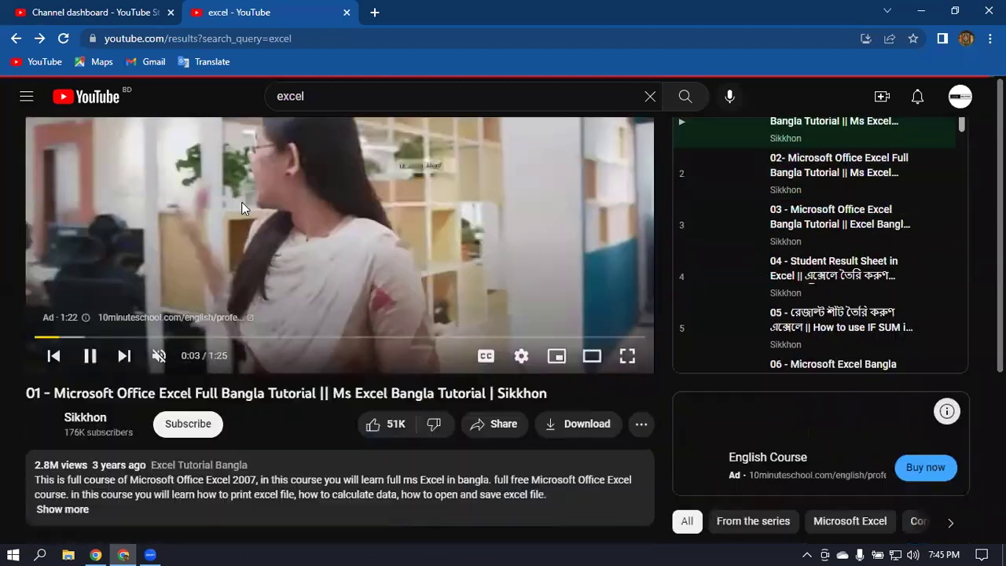
{"action": "scroll", "coordinate": [242, 209], "scroll_direction": "down", "scroll_amount": 2}
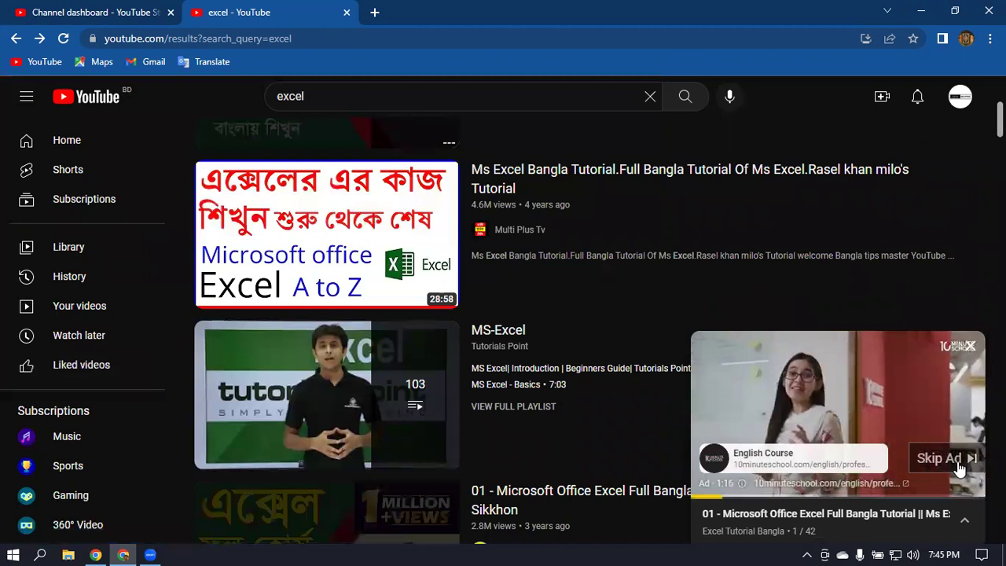
{"action": "left_click", "coordinate": [952, 459]}
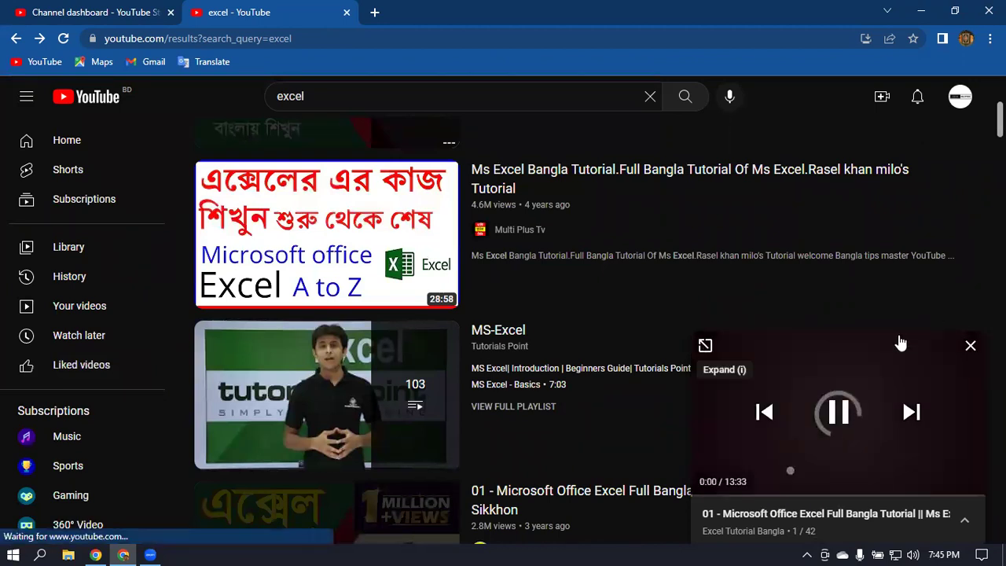
{"action": "left_click", "coordinate": [703, 345]}
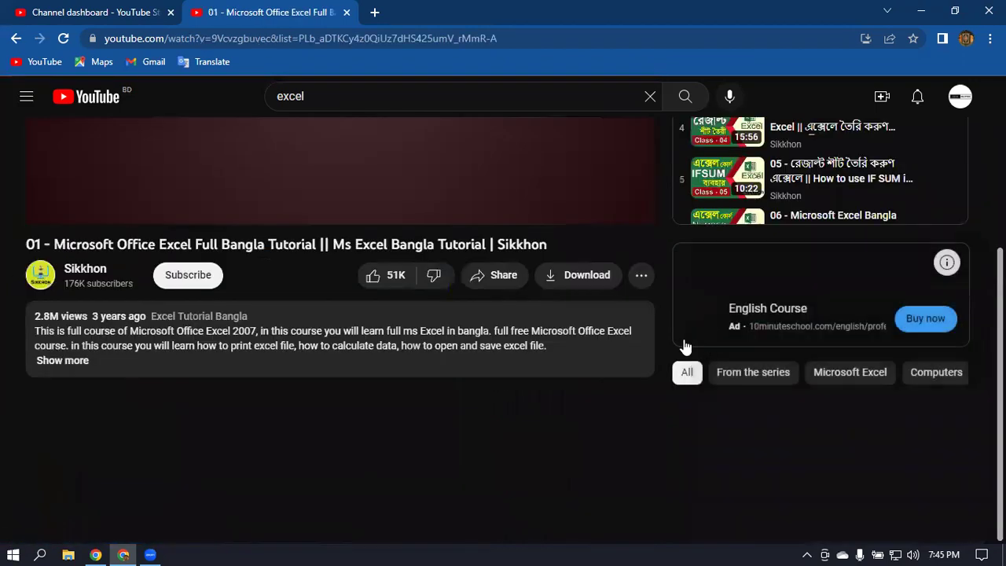
{"action": "scroll", "coordinate": [236, 315], "scroll_direction": "down", "scroll_amount": 2}
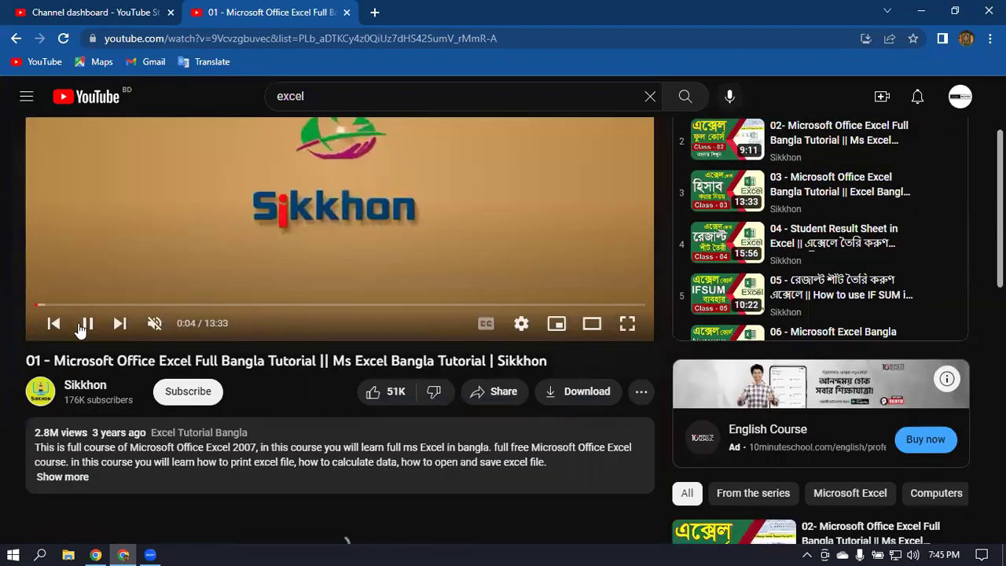
{"action": "left_click", "coordinate": [635, 163]}
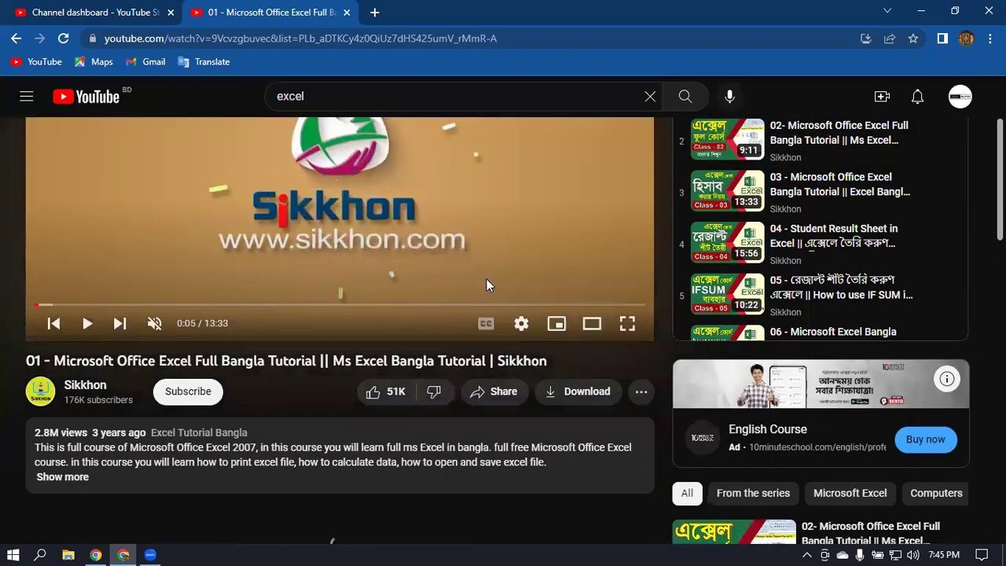
Highlight the "Excel Full Bangla Tutorial" wording in the video's title, then expand and examine its full description
{"action": "left_click_drag", "start_coordinate": [155, 363], "coordinate": [305, 362]}
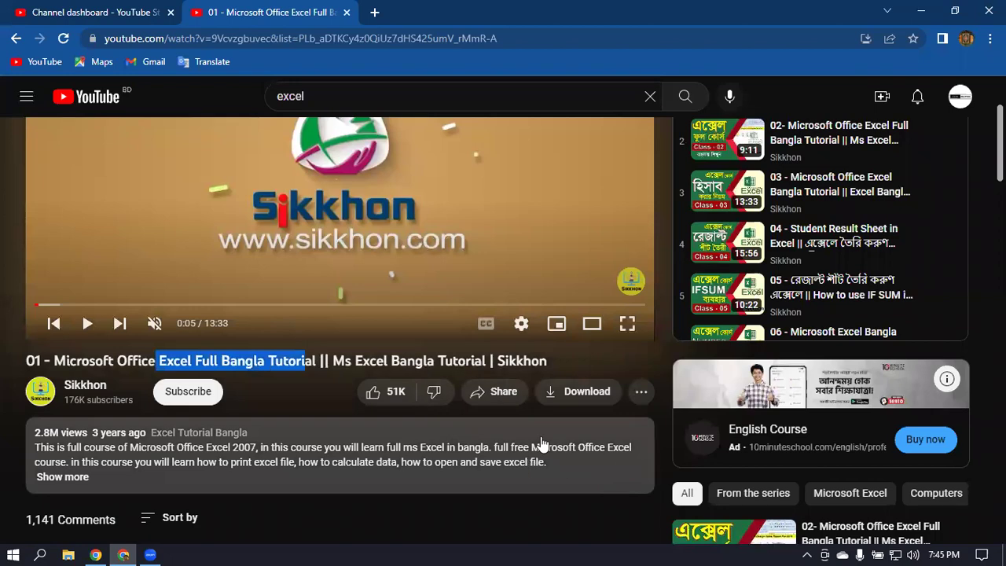
{"action": "left_click", "coordinate": [58, 484]}
{"action": "scroll", "coordinate": [431, 406], "scroll_direction": "down", "scroll_amount": 2}
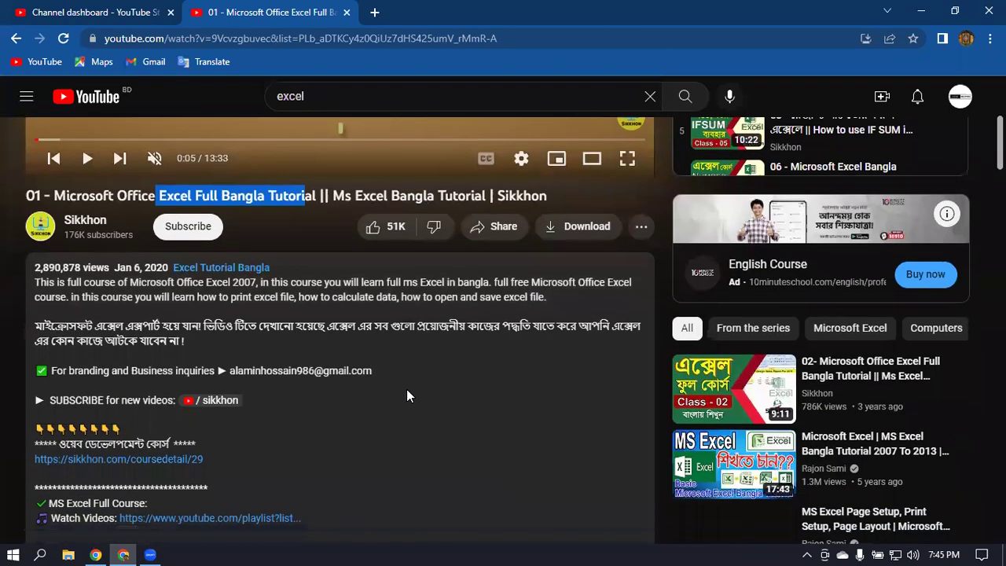
{"action": "scroll", "coordinate": [406, 389], "scroll_direction": "down", "scroll_amount": 7}
{"action": "scroll", "coordinate": [381, 351], "scroll_direction": "down", "scroll_amount": 4}
{"action": "scroll", "coordinate": [387, 347], "scroll_direction": "up", "scroll_amount": 12}
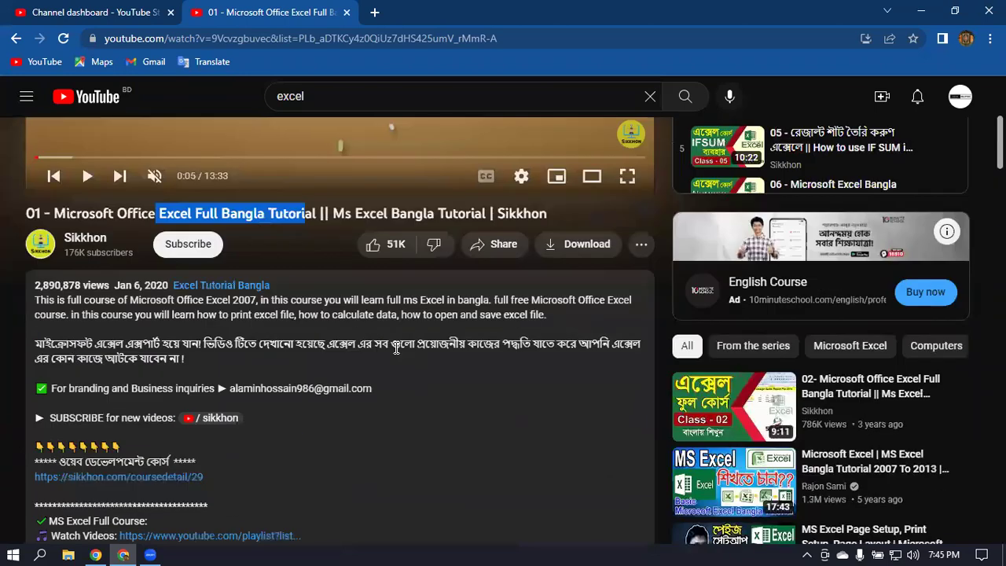
{"action": "scroll", "coordinate": [396, 348], "scroll_direction": "up", "scroll_amount": 4}
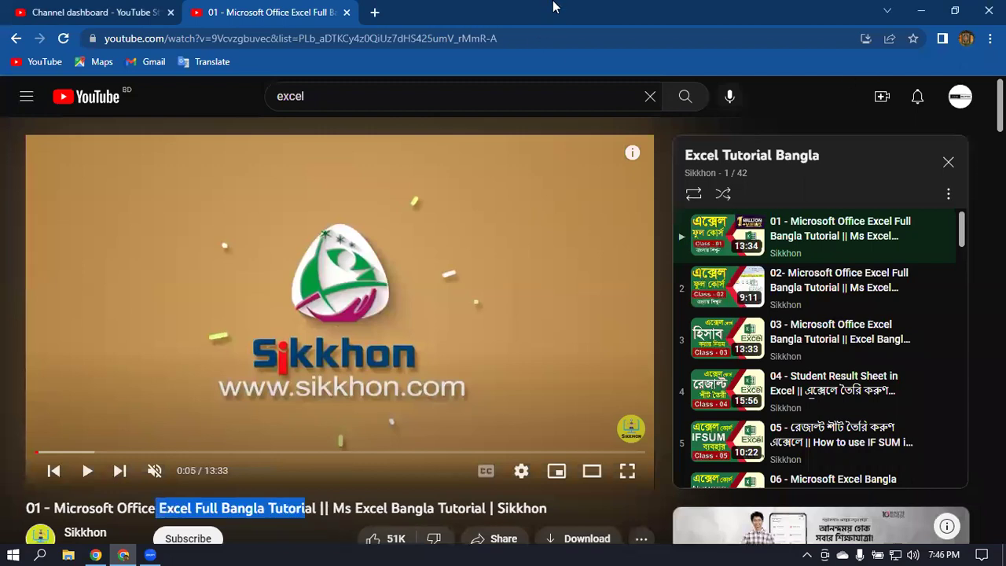
Search the video page for "excel" and examine the matches in the title, description and suggested videos
{"action": "key", "text": "ctrl+f"}
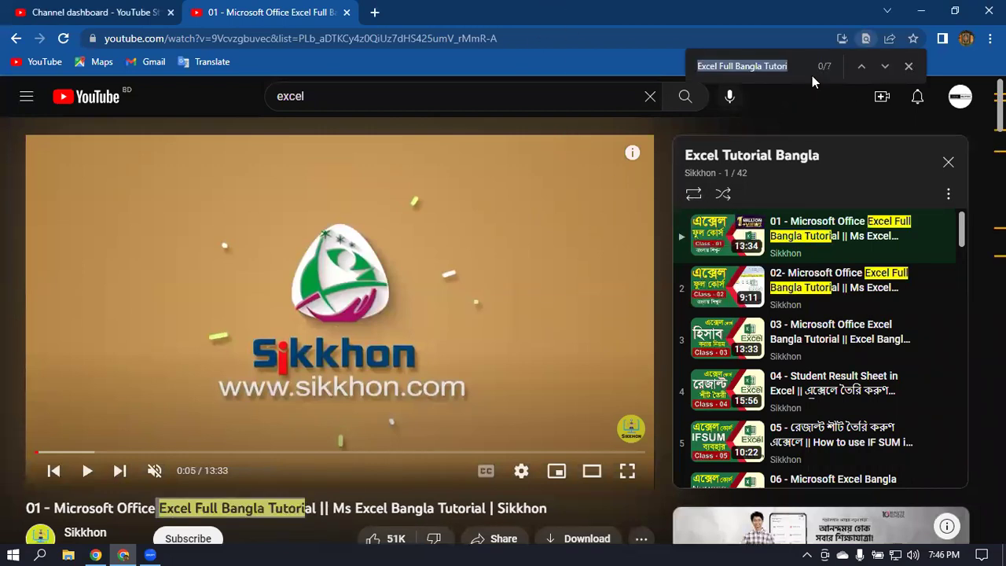
{"action": "key", "text": "BackSpace"}
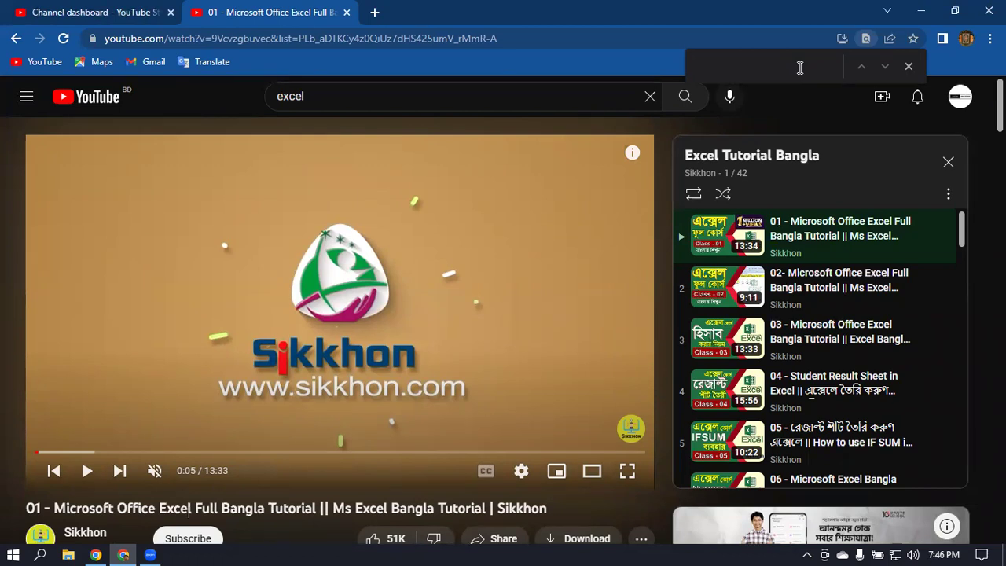
{"action": "type", "text": "ex"}
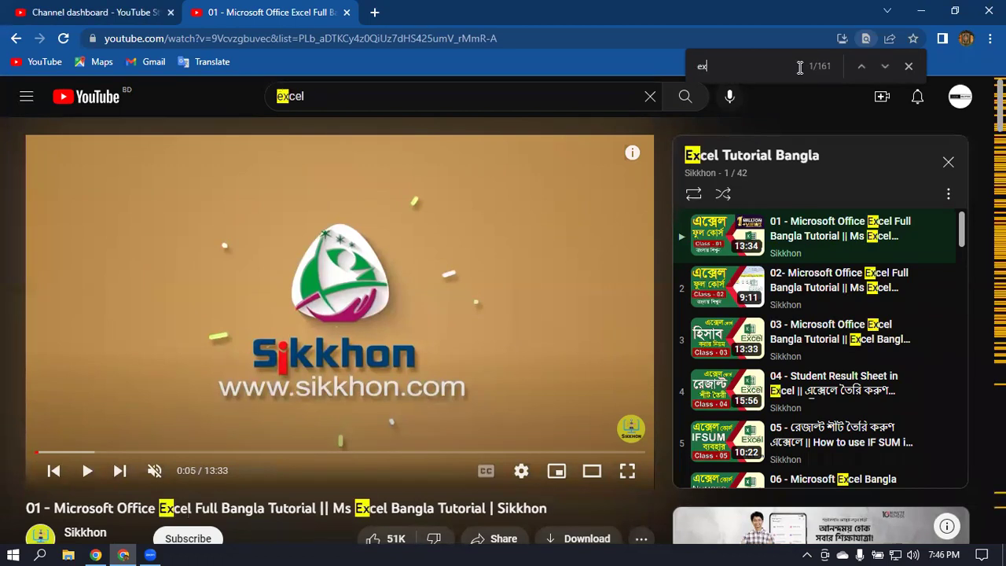
{"action": "type", "text": "cel"}
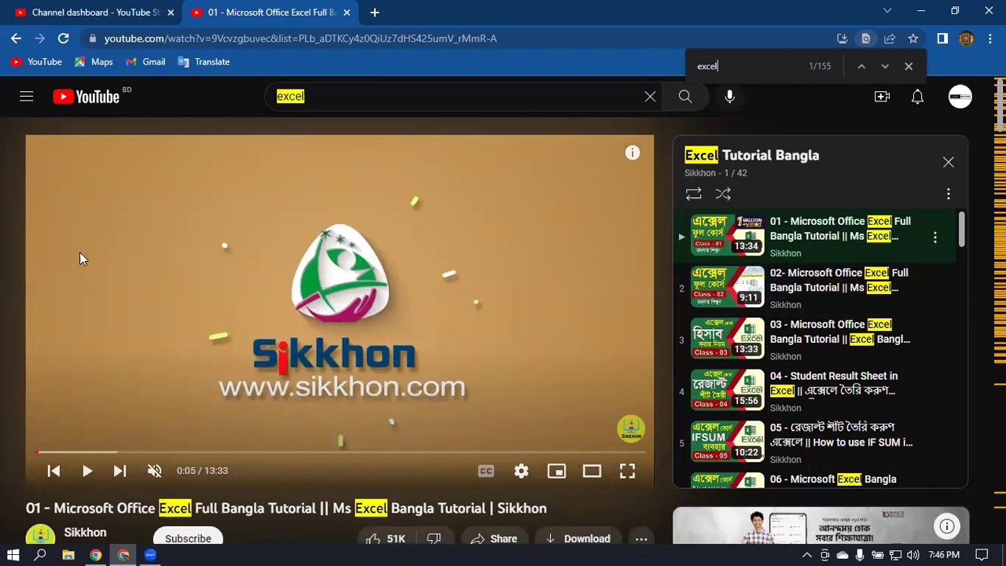
{"action": "scroll", "coordinate": [411, 195], "scroll_direction": "down", "scroll_amount": 1}
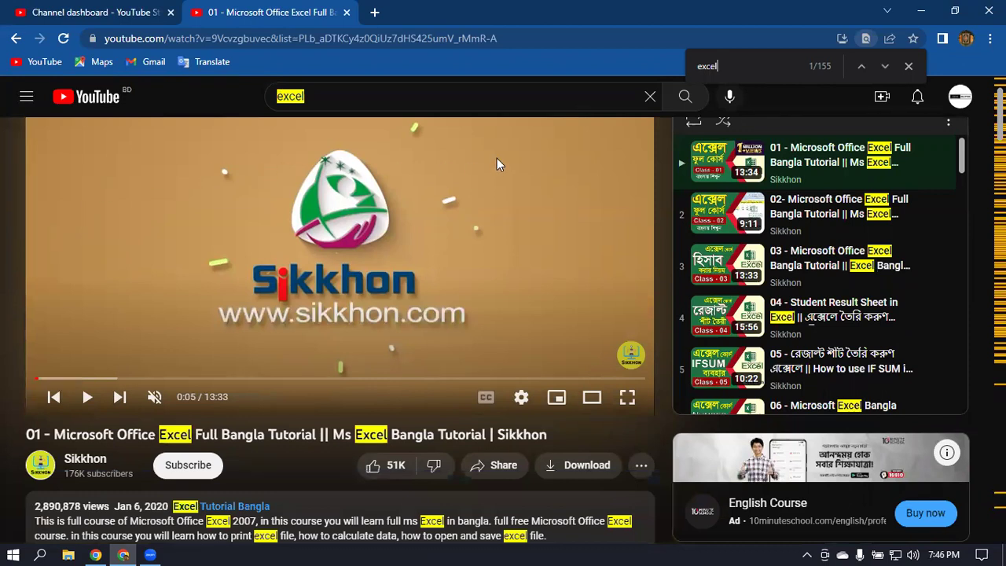
{"action": "scroll", "coordinate": [497, 157], "scroll_direction": "down", "scroll_amount": 1}
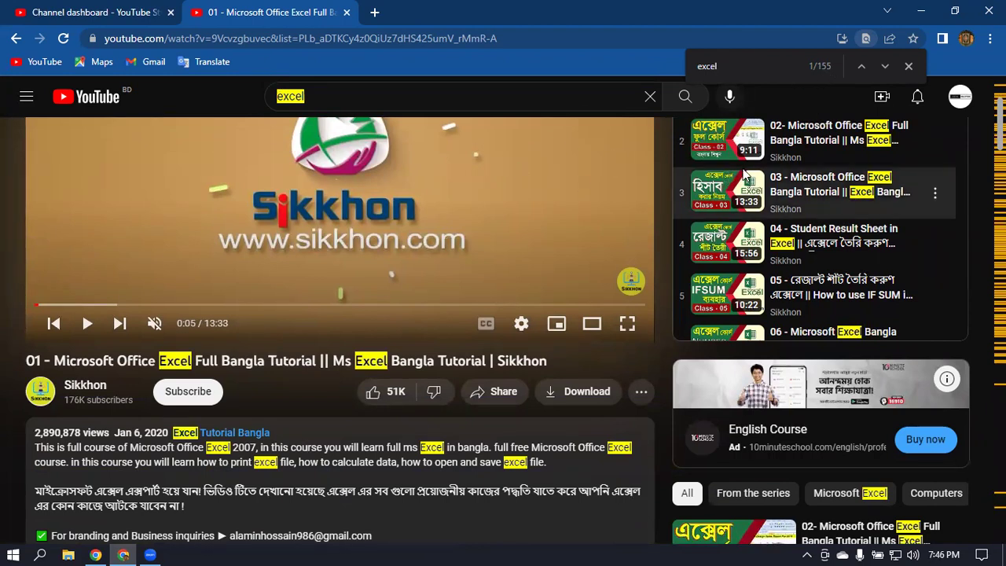
{"action": "scroll", "coordinate": [523, 231], "scroll_direction": "down", "scroll_amount": 3}
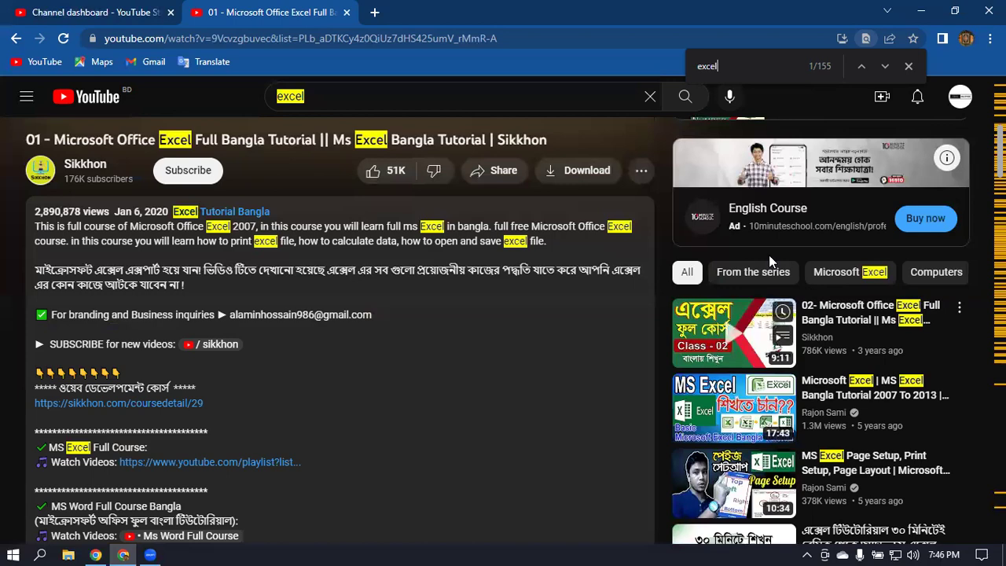
{"action": "scroll", "coordinate": [864, 267], "scroll_direction": "down", "scroll_amount": 3}
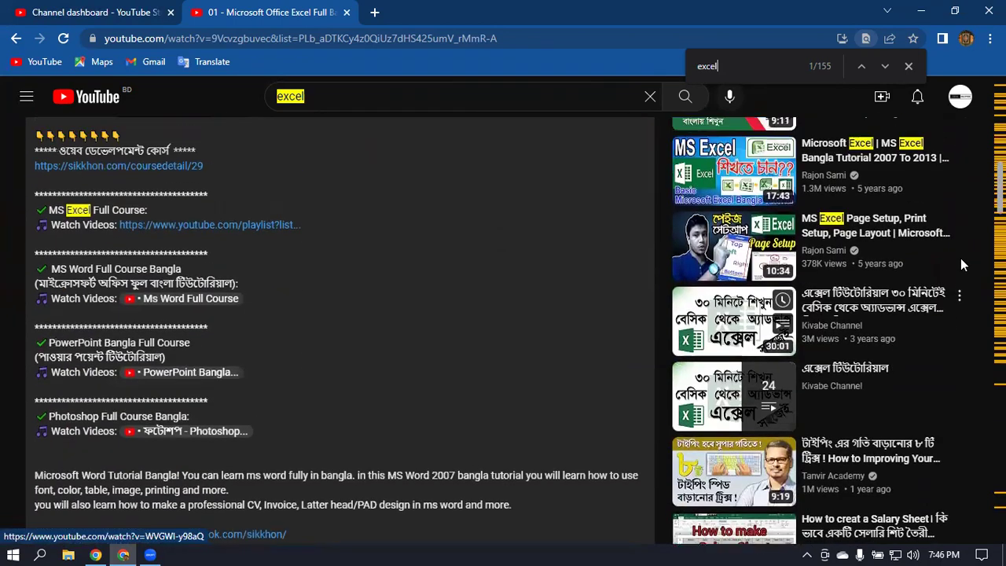
{"action": "scroll", "coordinate": [962, 265], "scroll_direction": "up", "scroll_amount": 1}
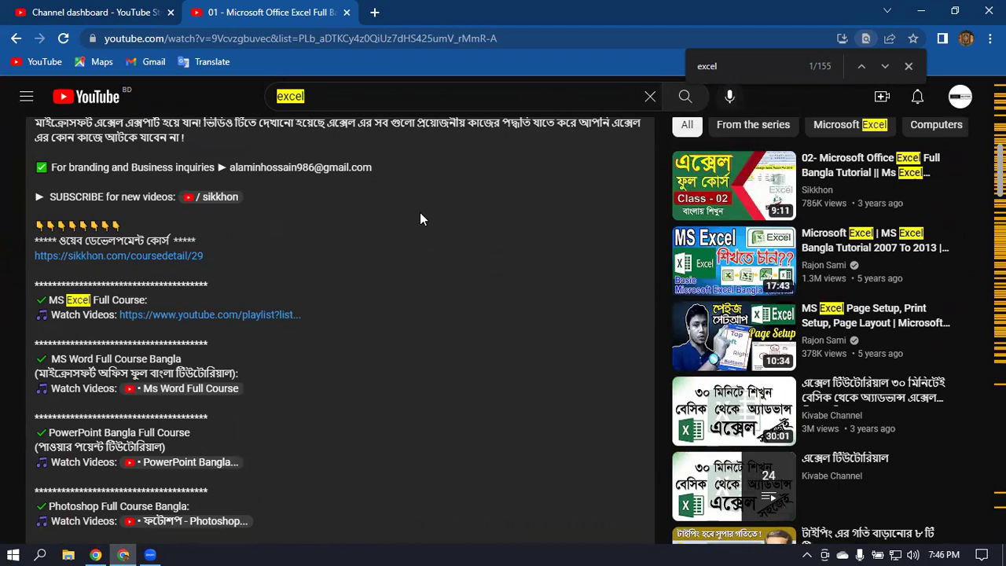
{"action": "scroll", "coordinate": [406, 175], "scroll_direction": "up", "scroll_amount": 4}
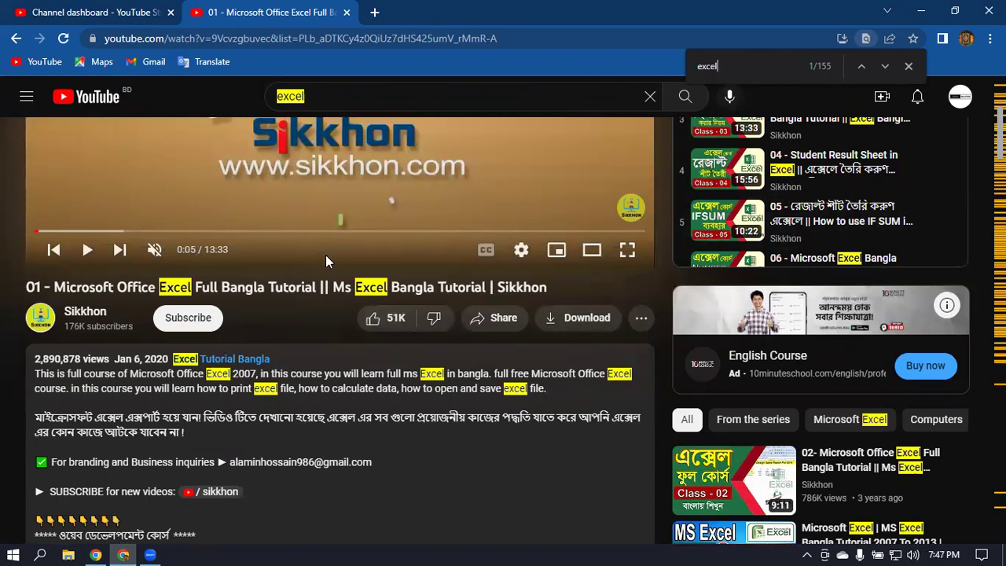
{"action": "scroll", "coordinate": [264, 270], "scroll_direction": "down", "scroll_amount": 1}
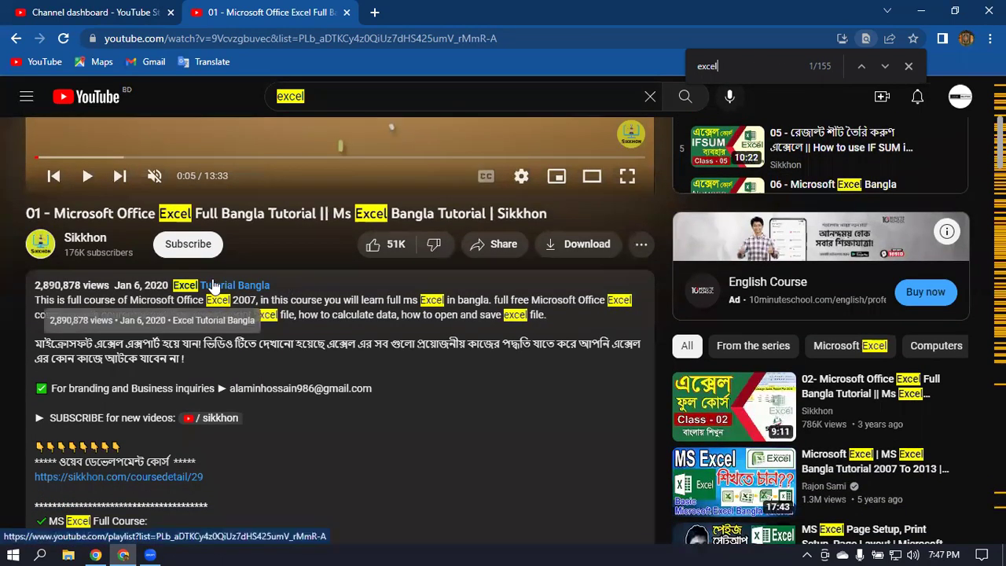
Return to the Excel Solution channel's upload defaults in YouTube Studio and add "excel" as a default tag
{"action": "scroll", "coordinate": [224, 286], "scroll_direction": "down", "scroll_amount": 1}
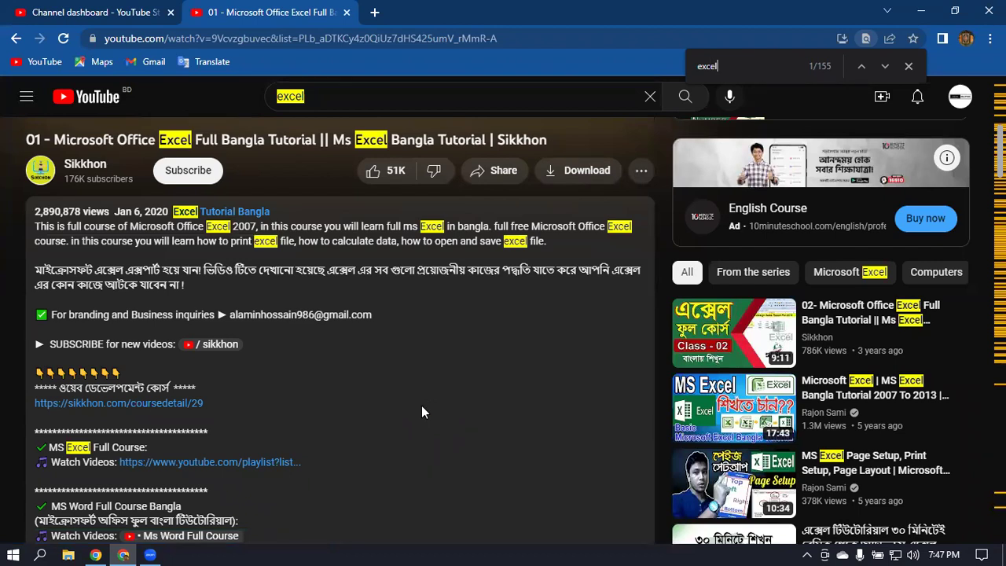
{"action": "left_click", "coordinate": [79, 13]}
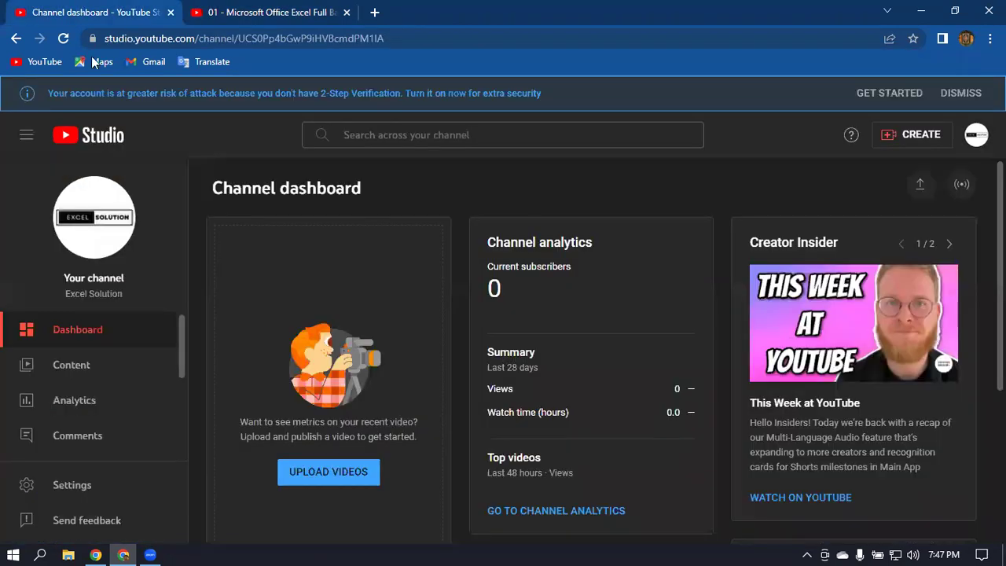
{"action": "left_click", "coordinate": [60, 482]}
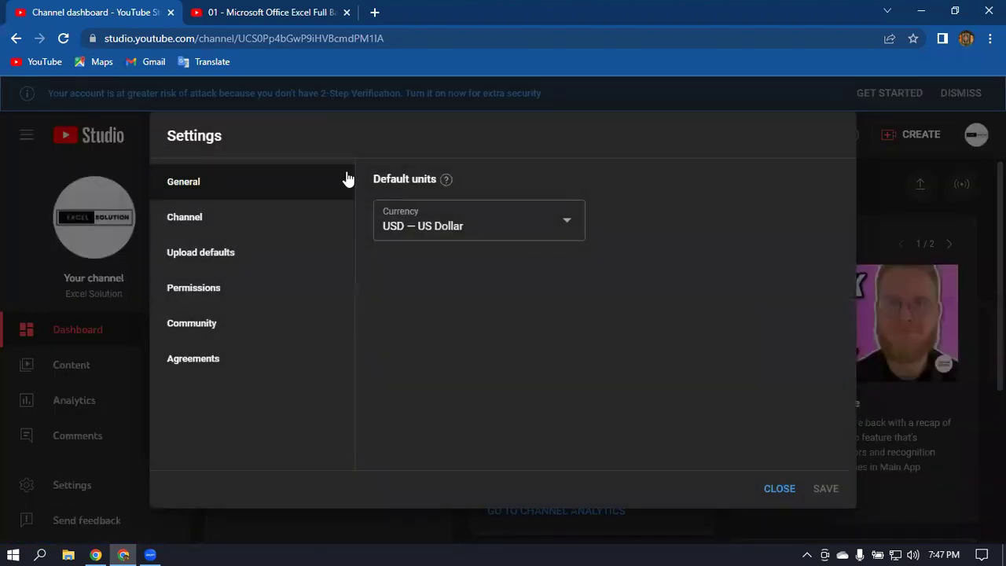
{"action": "left_click", "coordinate": [202, 260]}
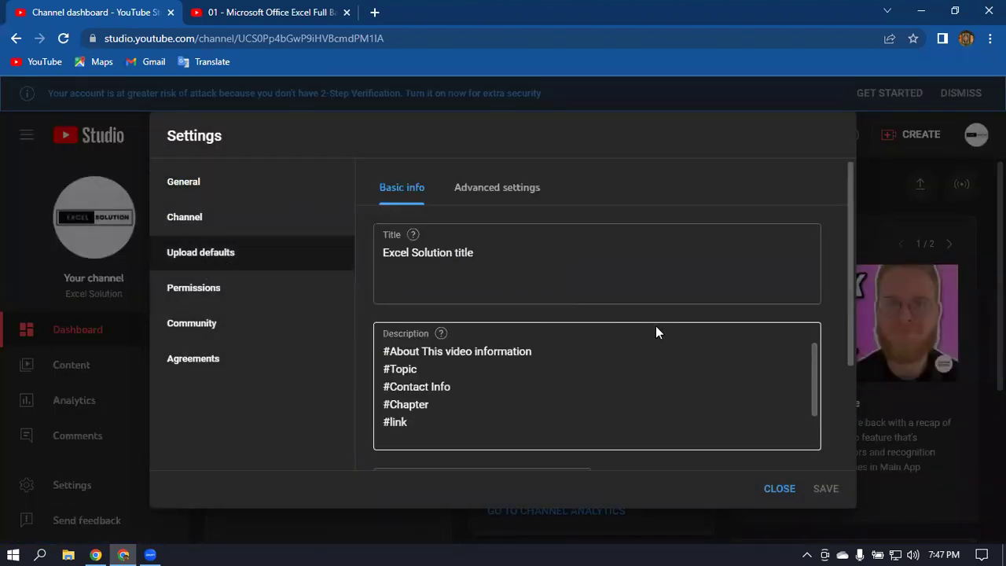
{"action": "scroll", "coordinate": [656, 325], "scroll_direction": "down", "scroll_amount": 2}
{"action": "left_click", "coordinate": [422, 412]}
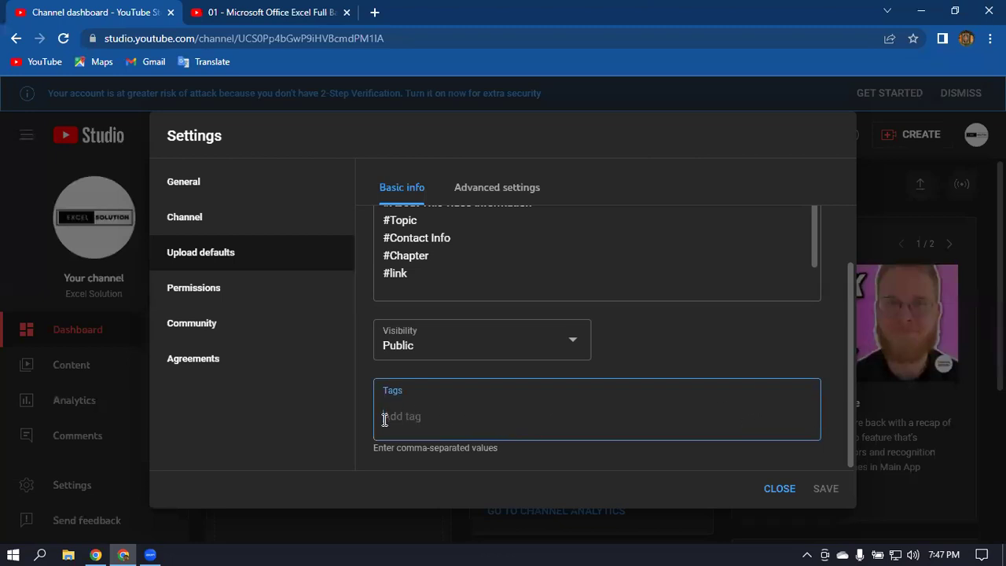
{"action": "type", "text": "excel"}
{"action": "key", "text": "Return"}
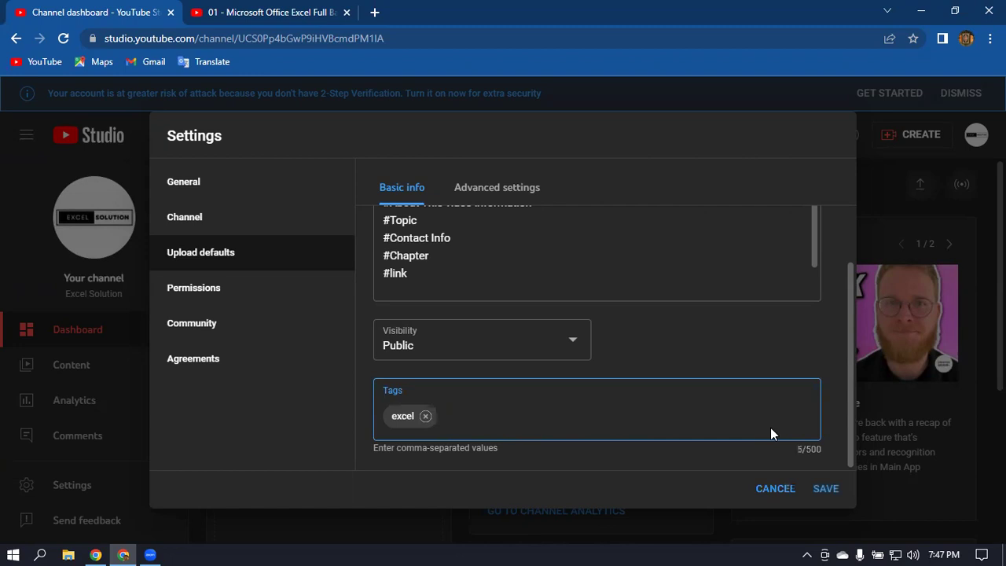
{"action": "left_click", "coordinate": [810, 451]}
{"action": "left_click", "coordinate": [823, 453]}
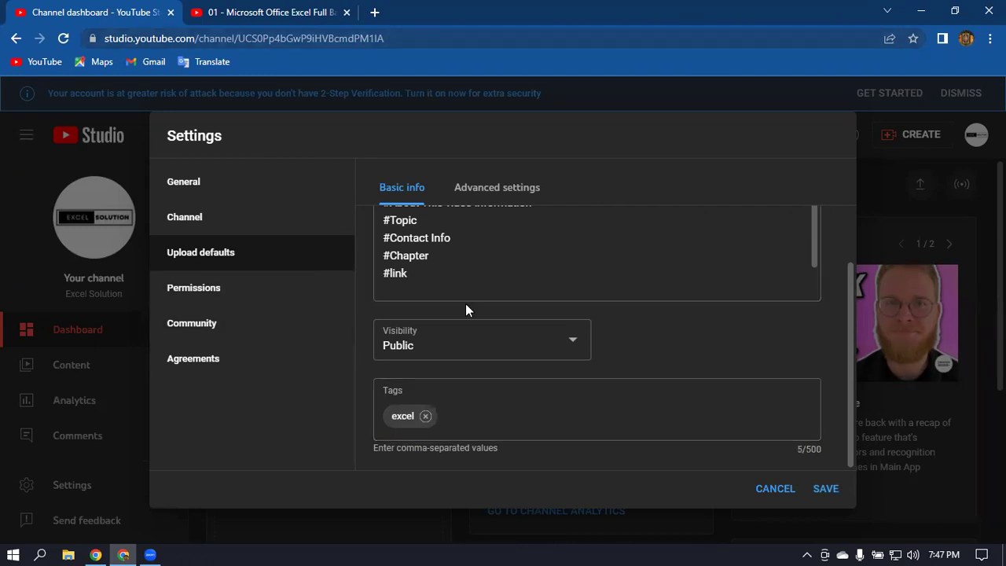
Go back to the Sikkhon video and highlight its title from "Microsoft Office Excel" through "Sikkhon"
{"action": "scroll", "coordinate": [457, 270], "scroll_direction": "up", "scroll_amount": 2}
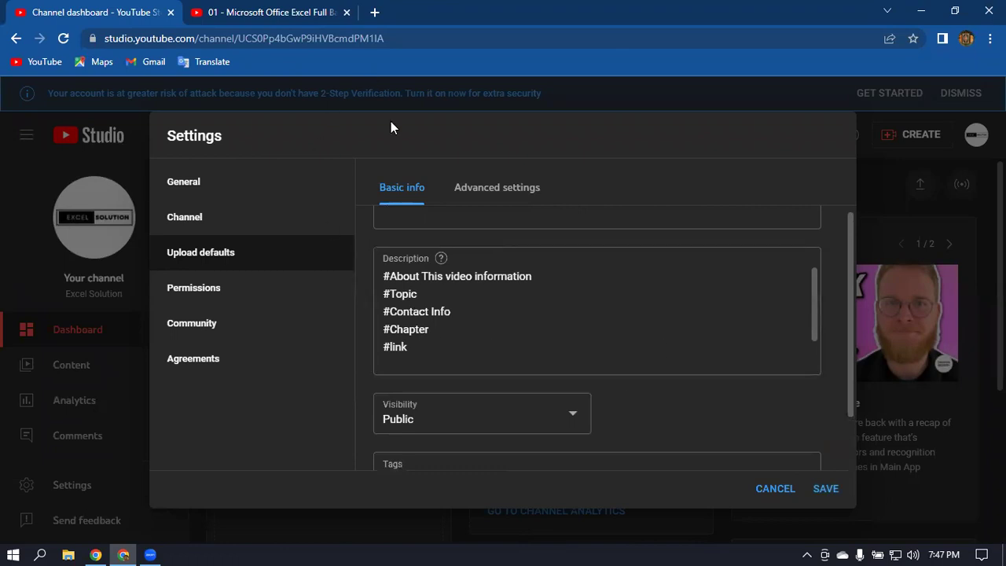
{"action": "left_click", "coordinate": [269, 11]}
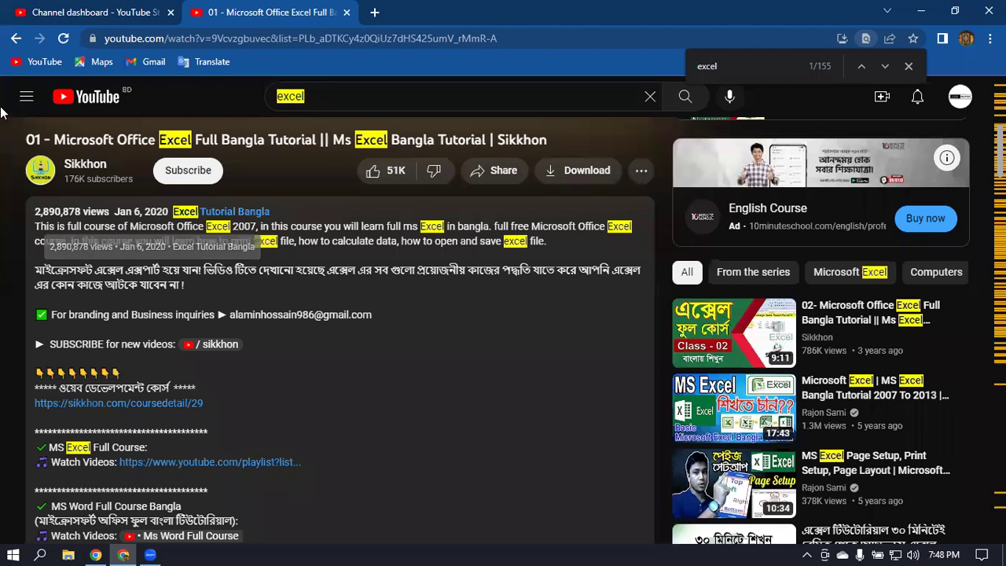
{"action": "left_click_drag", "start_coordinate": [52, 139], "coordinate": [547, 139]}
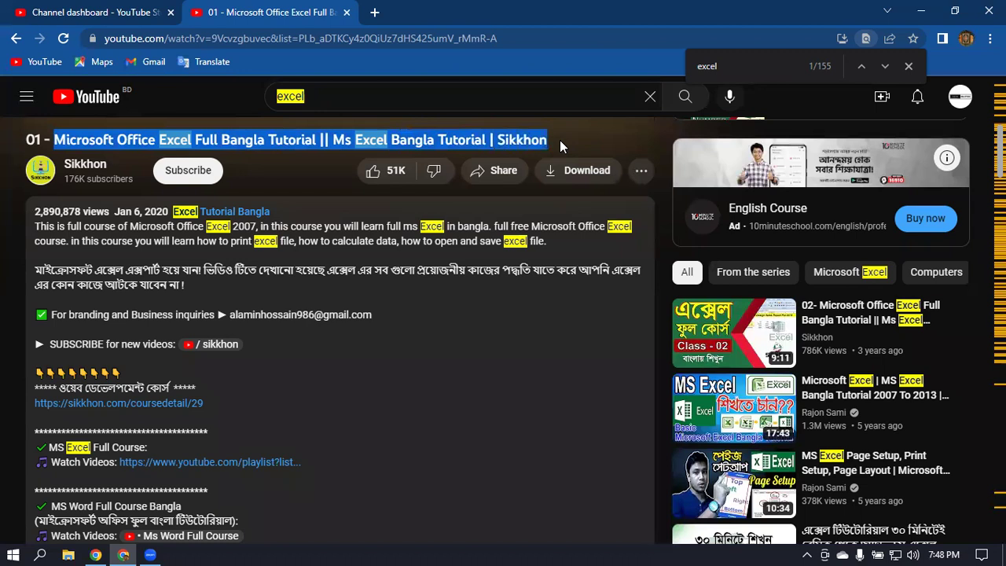
Return to the channel's upload defaults in YouTube Studio and save the settings
{"action": "left_click", "coordinate": [104, 10]}
{"action": "scroll", "coordinate": [605, 308], "scroll_direction": "up", "scroll_amount": 2}
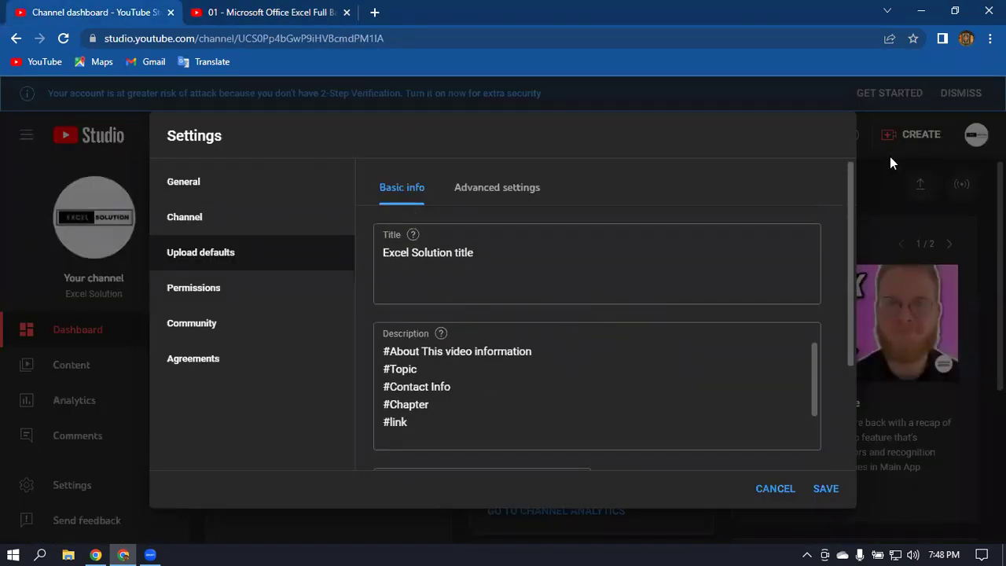
{"action": "left_click", "coordinate": [831, 488]}
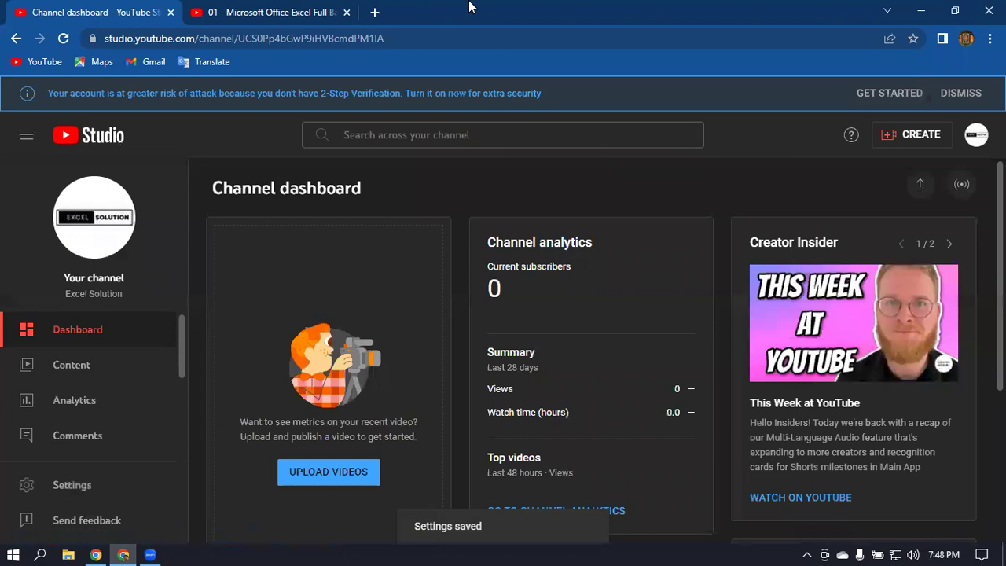
Start a new video upload for the channel and open the file selection dialog
{"action": "left_click", "coordinate": [898, 136]}
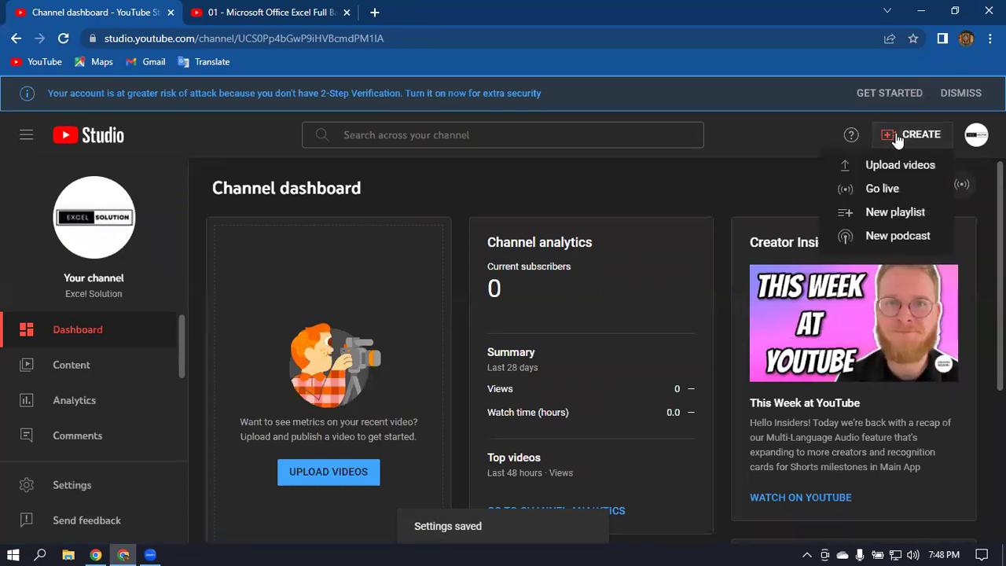
{"action": "left_click", "coordinate": [783, 141]}
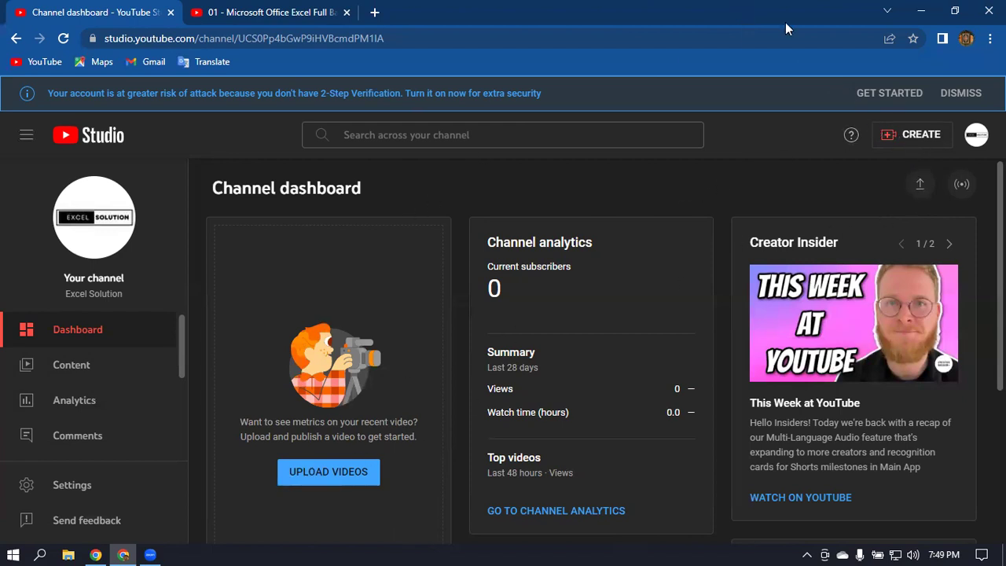
{"action": "left_click", "coordinate": [922, 142]}
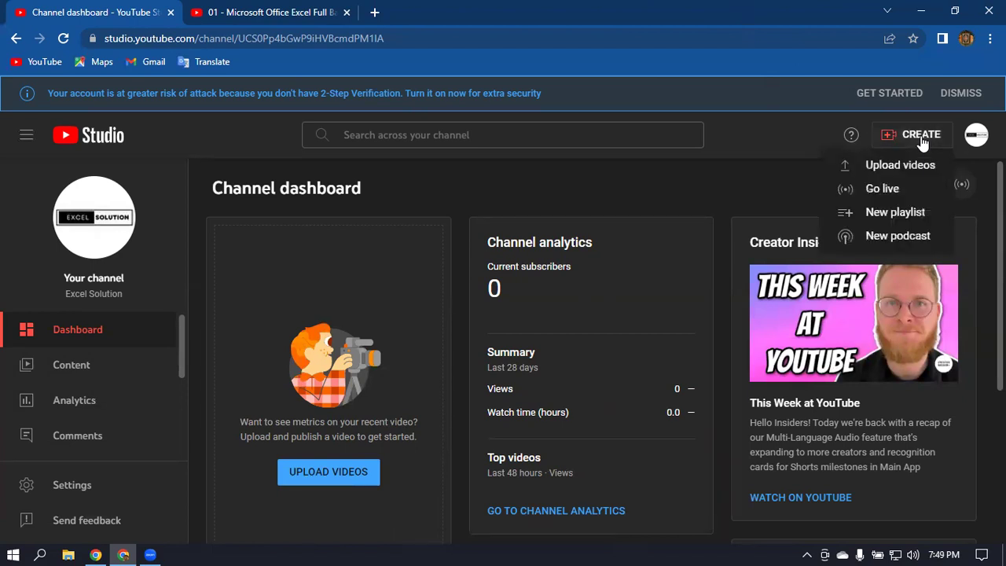
{"action": "left_click", "coordinate": [896, 164]}
{"action": "left_click", "coordinate": [512, 398]}
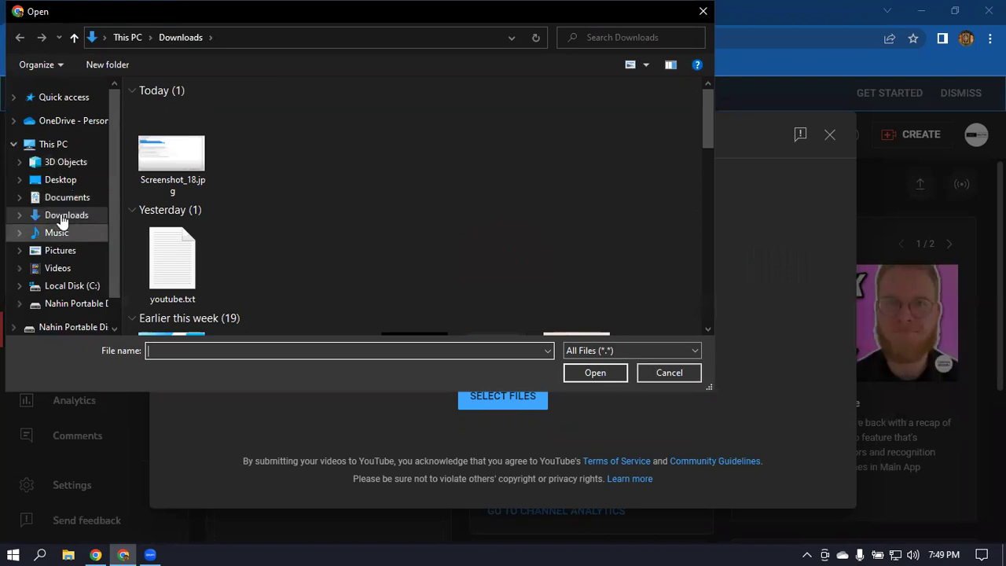
Browse the Pictures, Downloads and Documents folders for a video file to upload
{"action": "left_click", "coordinate": [55, 251]}
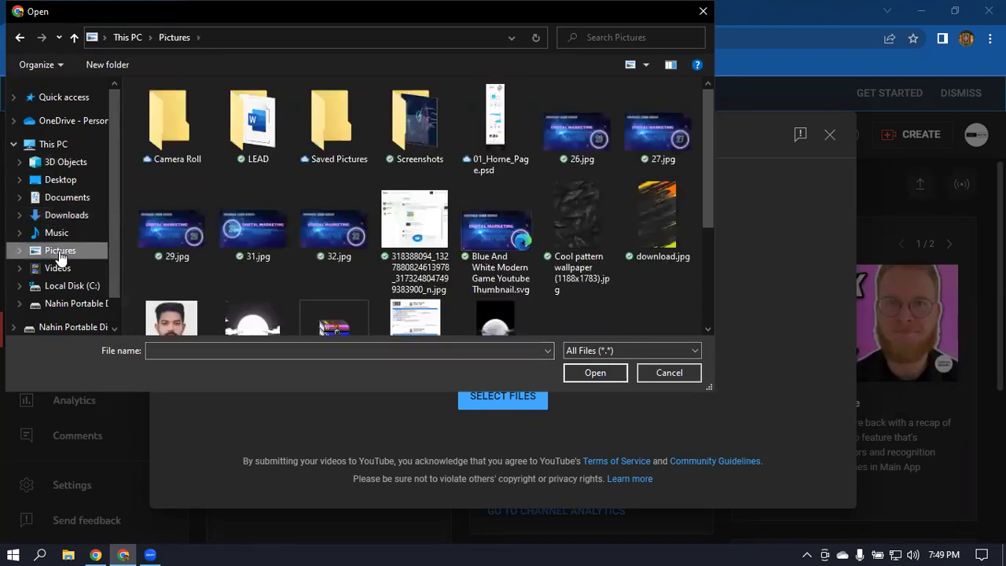
{"action": "scroll", "coordinate": [352, 205], "scroll_direction": "down", "scroll_amount": 2}
{"action": "left_click", "coordinate": [63, 214]}
{"action": "scroll", "coordinate": [438, 191], "scroll_direction": "down", "scroll_amount": 3}
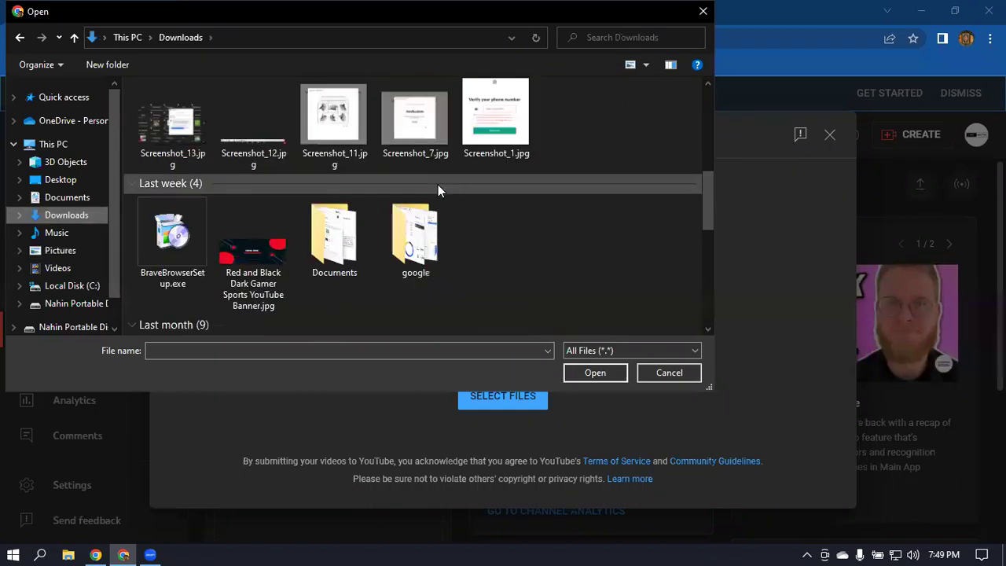
{"action": "scroll", "coordinate": [522, 224], "scroll_direction": "down", "scroll_amount": 5}
{"action": "scroll", "coordinate": [522, 225], "scroll_direction": "down", "scroll_amount": 8}
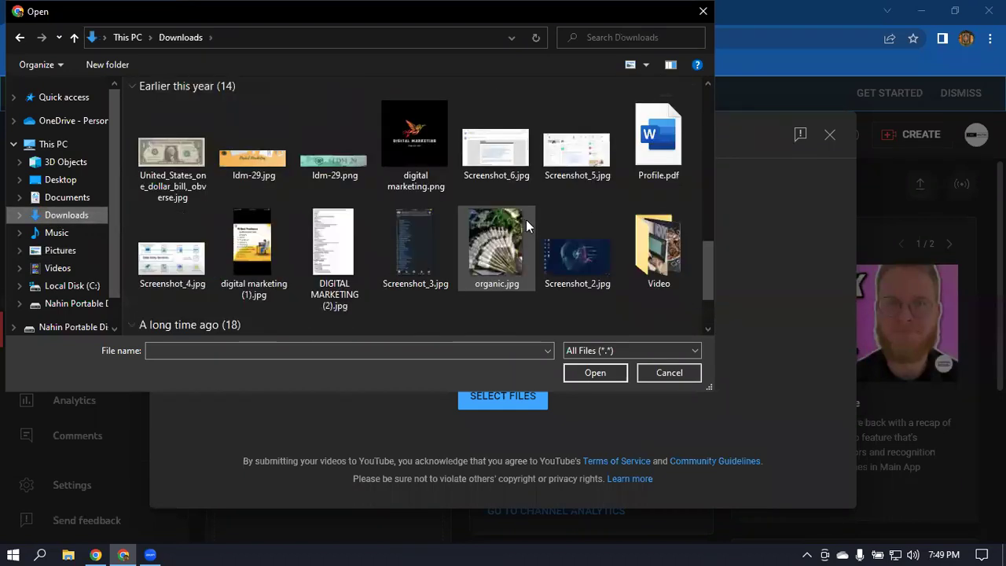
{"action": "scroll", "coordinate": [542, 273], "scroll_direction": "up", "scroll_amount": 6}
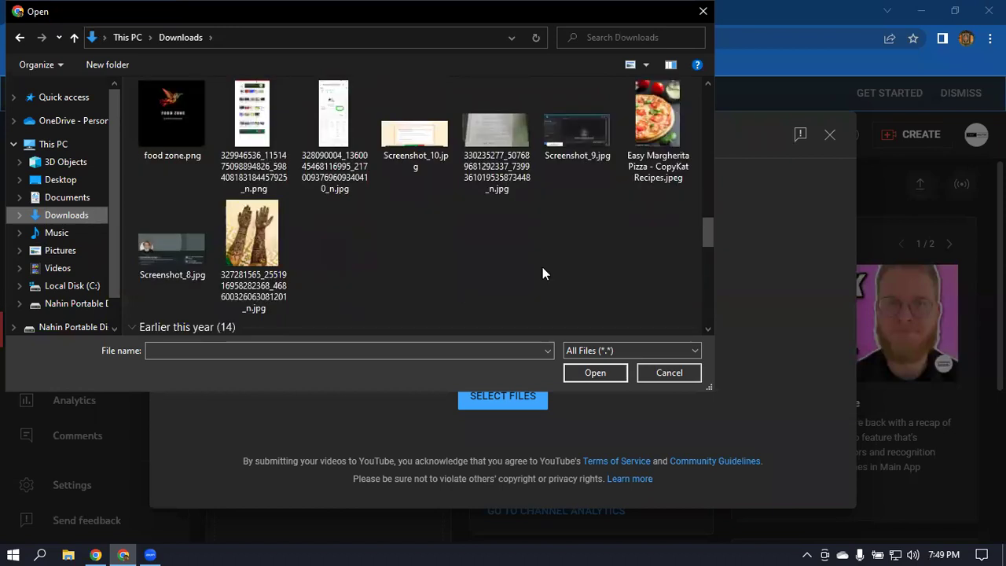
{"action": "left_click", "coordinate": [68, 202]}
{"action": "scroll", "coordinate": [508, 201], "scroll_direction": "down", "scroll_amount": 3}
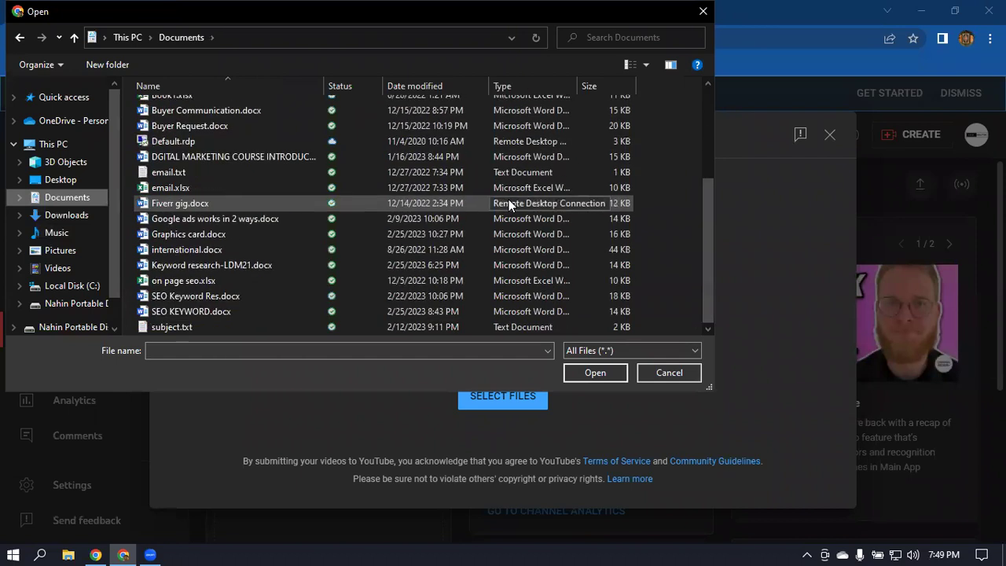
Return to the Downloads folder, select LDM-32.png and look through the older files for something to upload
{"action": "left_click", "coordinate": [82, 218]}
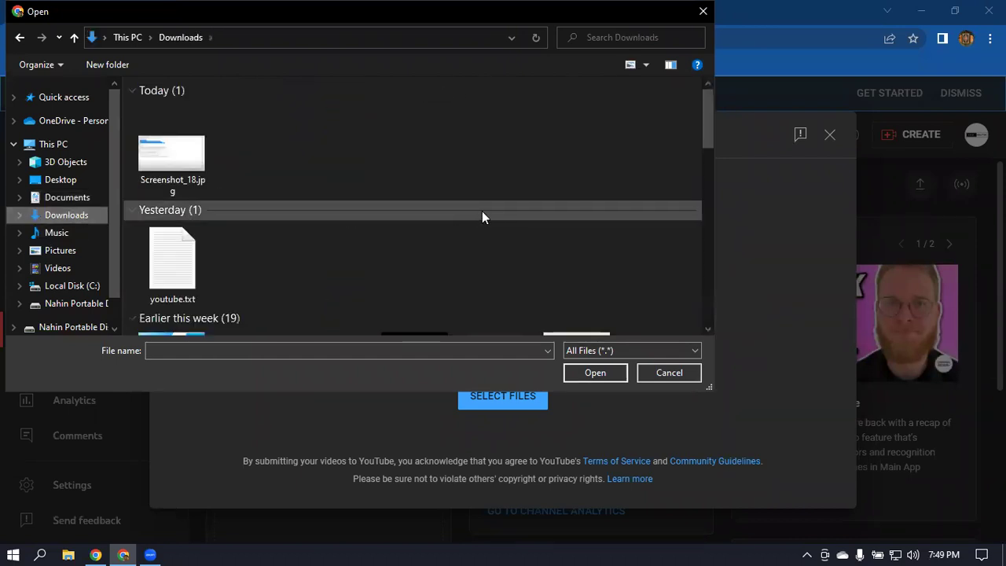
{"action": "scroll", "coordinate": [482, 210], "scroll_direction": "down", "scroll_amount": 3}
{"action": "left_click", "coordinate": [429, 171]}
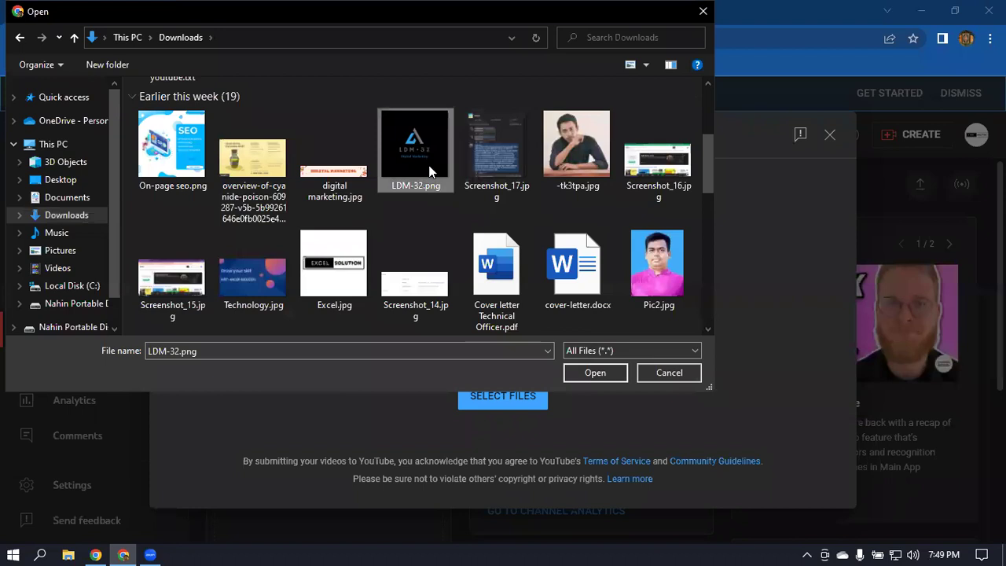
{"action": "scroll", "coordinate": [429, 171], "scroll_direction": "down", "scroll_amount": 1}
{"action": "scroll", "coordinate": [429, 170], "scroll_direction": "down", "scroll_amount": 5}
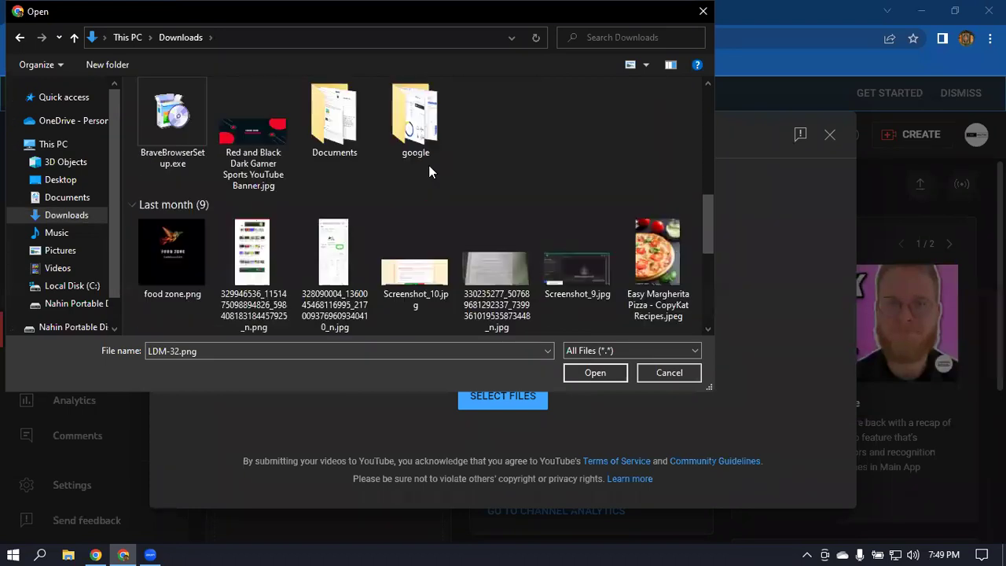
{"action": "scroll", "coordinate": [430, 171], "scroll_direction": "down", "scroll_amount": 1}
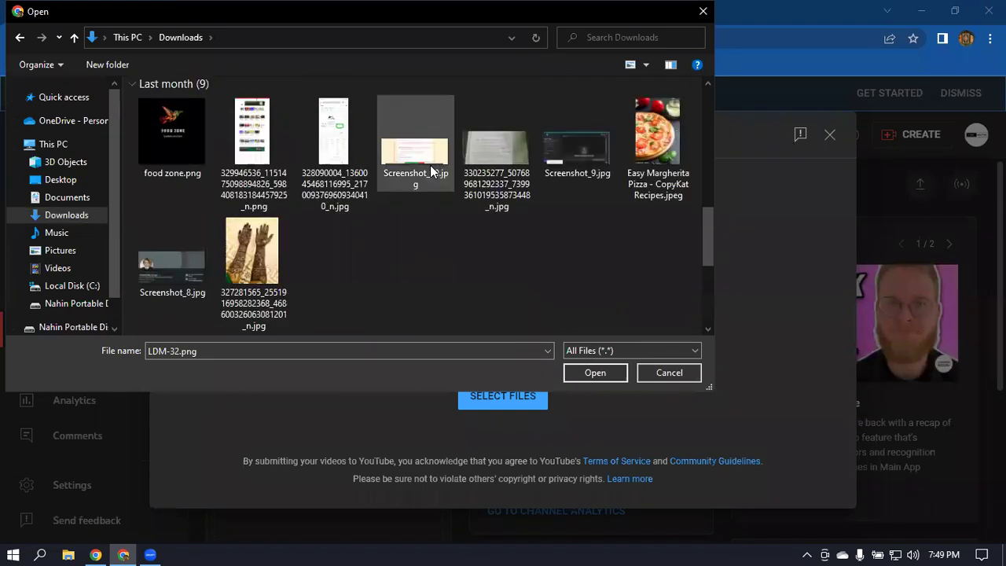
{"action": "scroll", "coordinate": [432, 168], "scroll_direction": "down", "scroll_amount": 1}
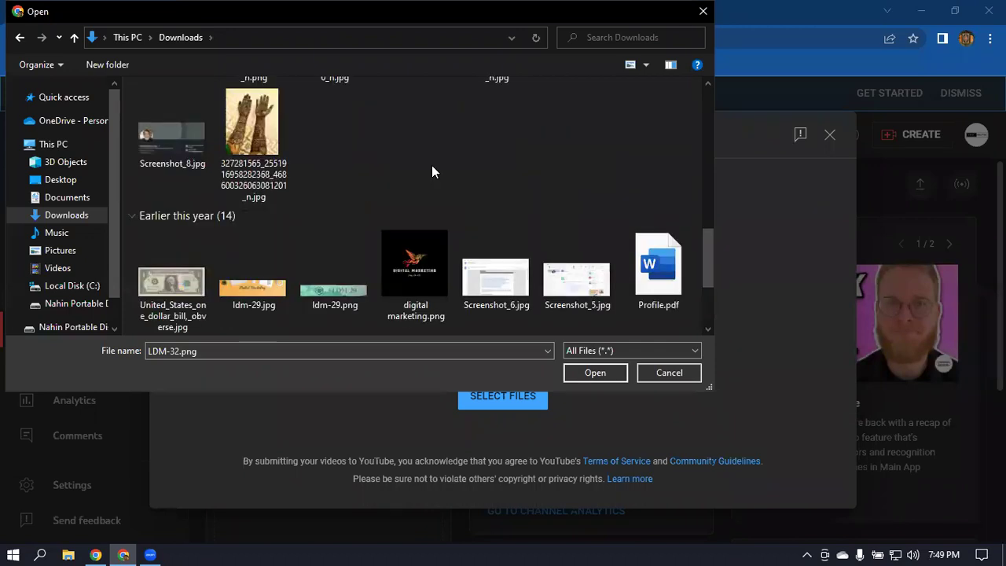
{"action": "scroll", "coordinate": [431, 168], "scroll_direction": "down", "scroll_amount": 1}
{"action": "scroll", "coordinate": [431, 165], "scroll_direction": "down", "scroll_amount": 1}
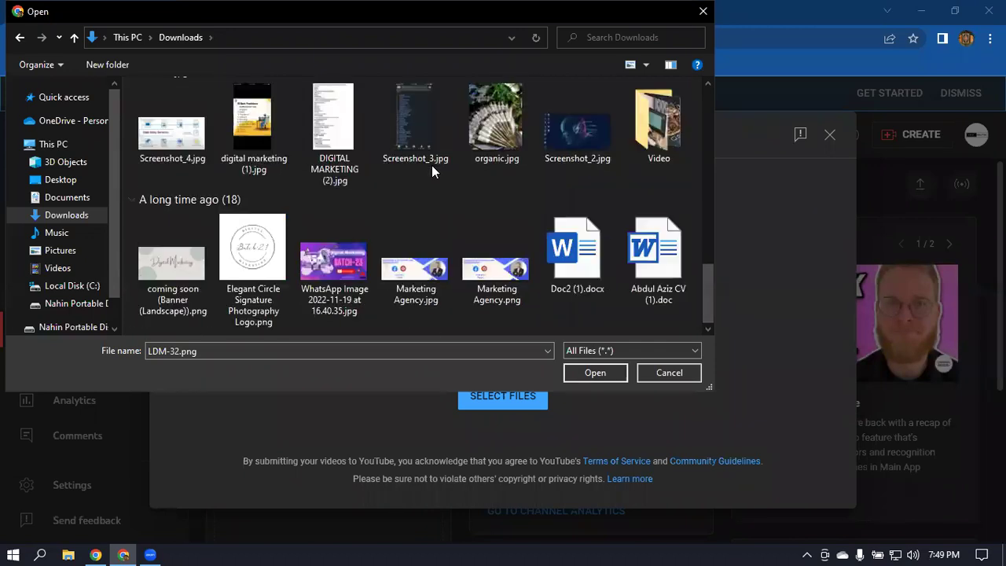
{"action": "scroll", "coordinate": [431, 165], "scroll_direction": "down", "scroll_amount": 1}
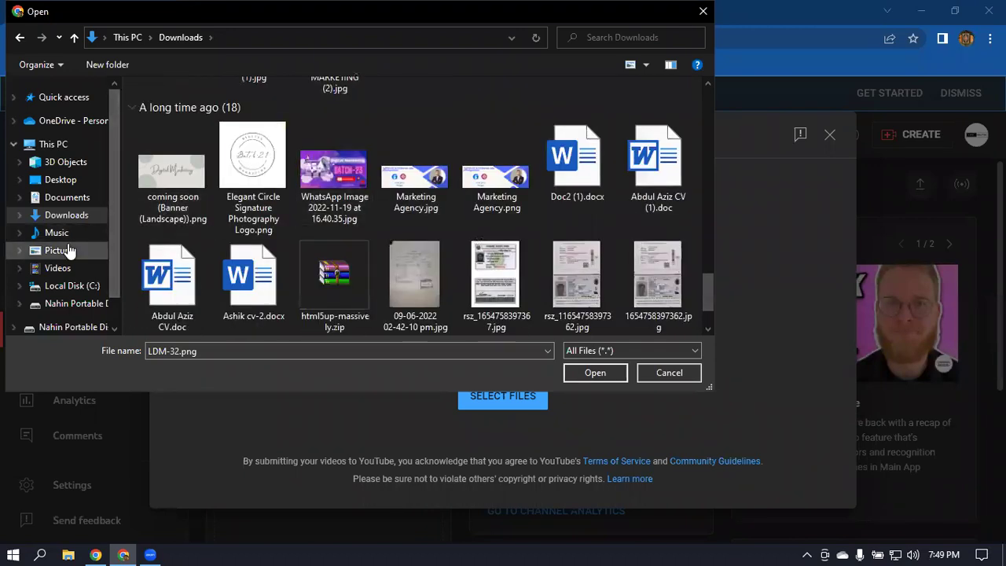
Check the Videos folder, then look through the Pictures folder for a file to upload
{"action": "left_click", "coordinate": [63, 250]}
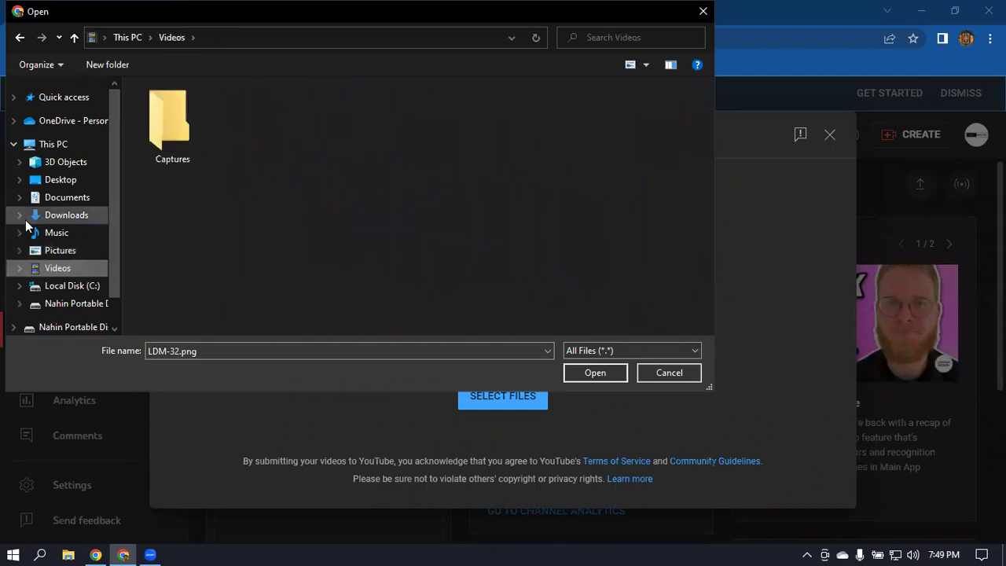
{"action": "left_click", "coordinate": [47, 252]}
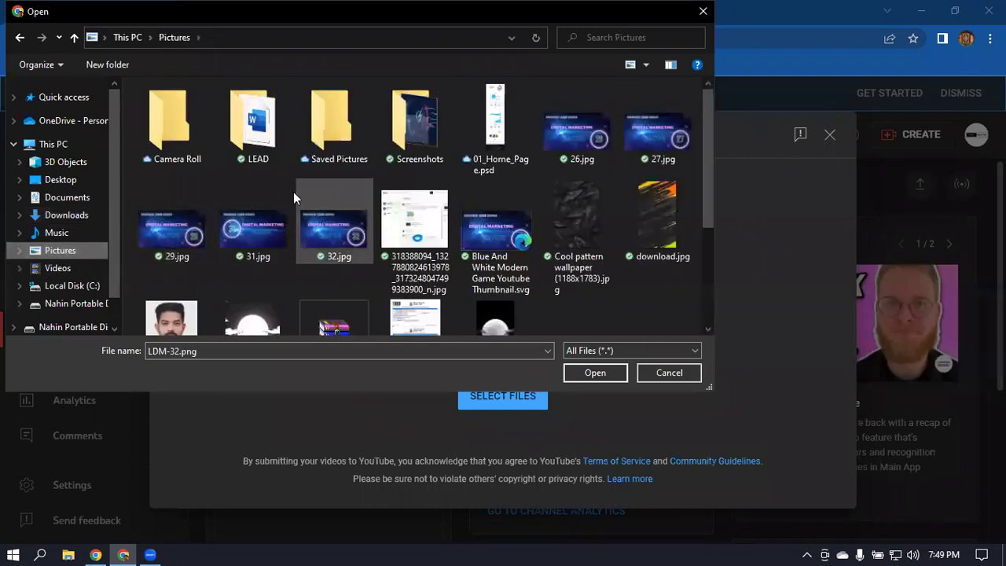
{"action": "scroll", "coordinate": [306, 187], "scroll_direction": "down", "scroll_amount": 3}
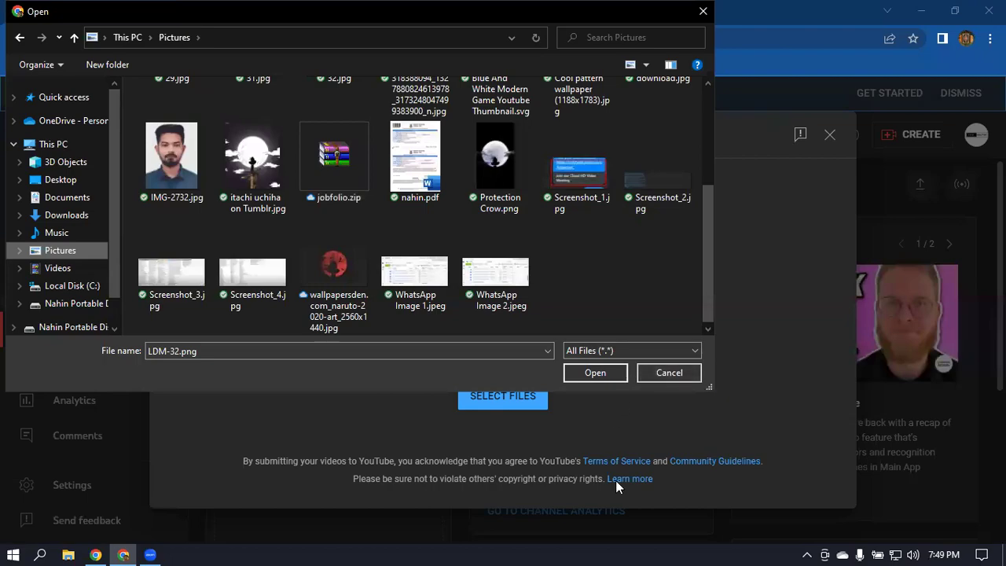